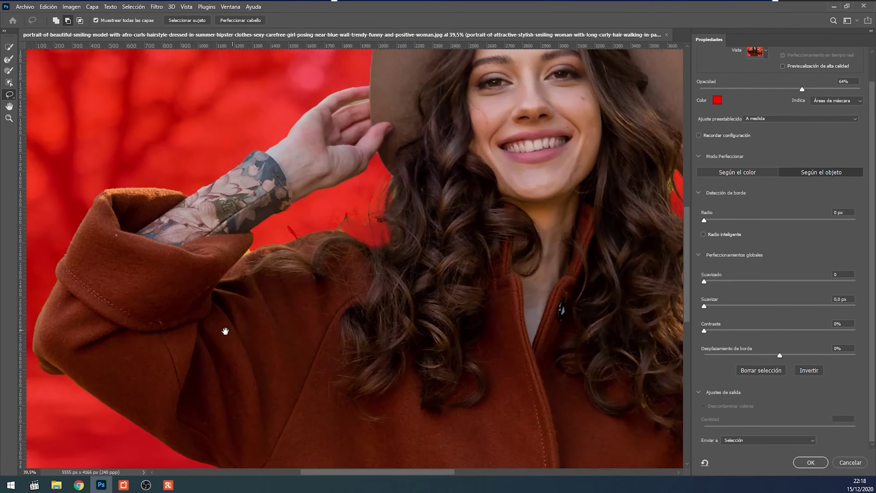
- Lasso-trace the hat woman's selection along the hat and coat edge
scroll(322, 295, up, 10)
drag(155, 285, 277, 218)
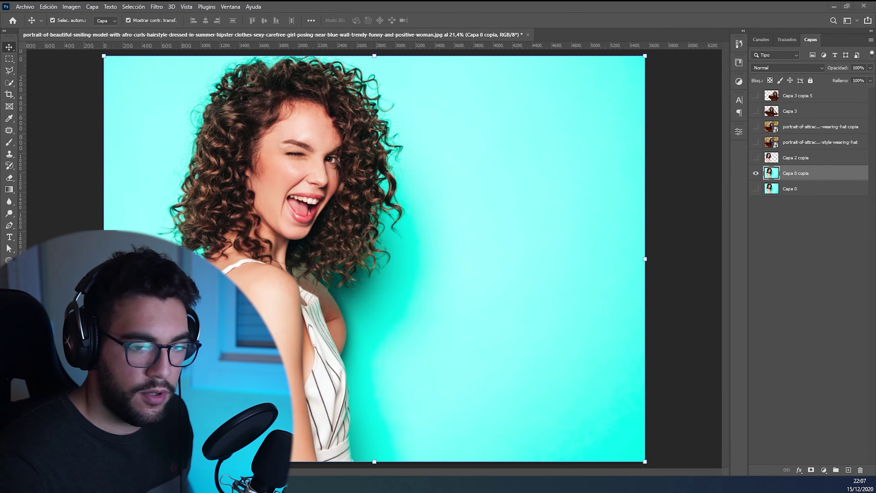
- Show and select Capa 0 copia, quick-select the curly-haired woman, and enter Select and Mask
click(756, 173)
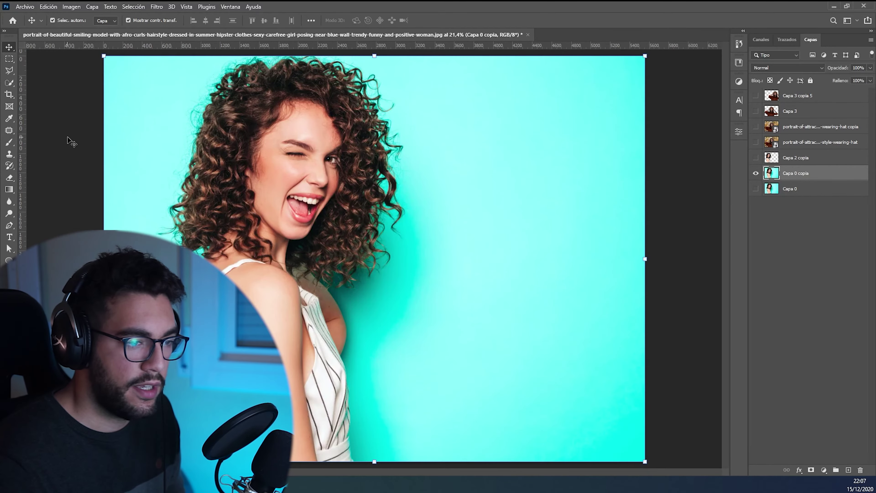
click(179, 157)
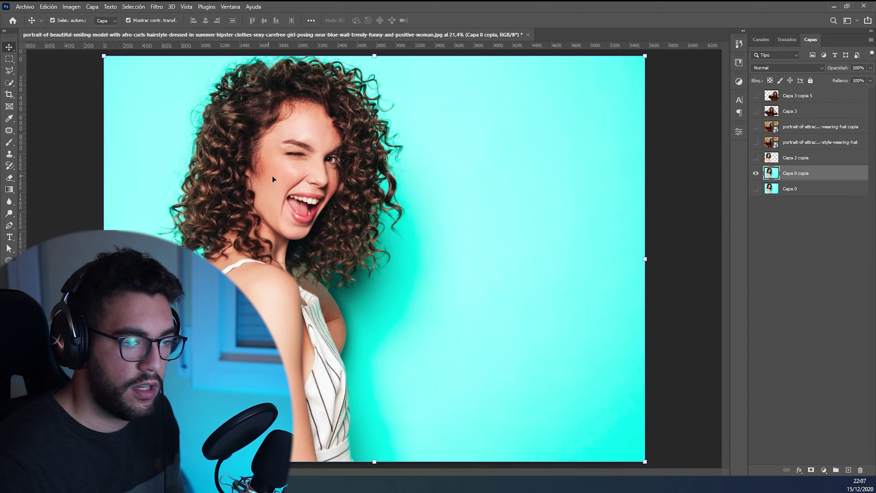
click(10, 84)
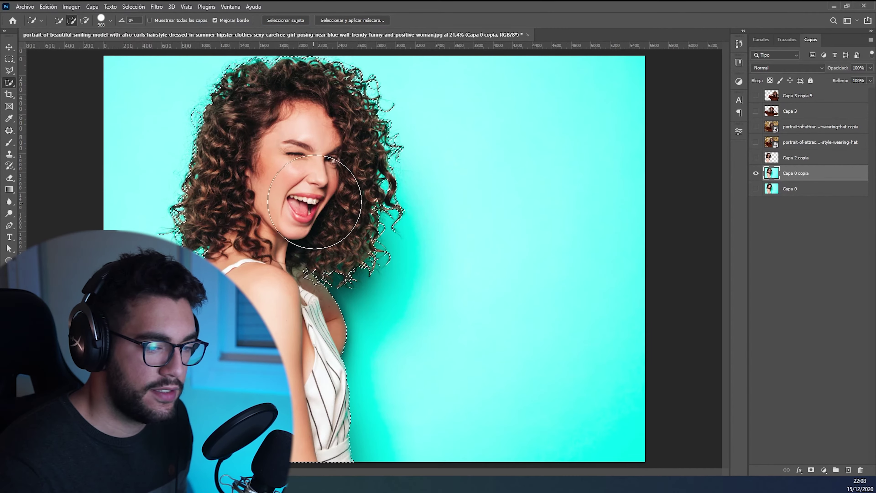
click(349, 21)
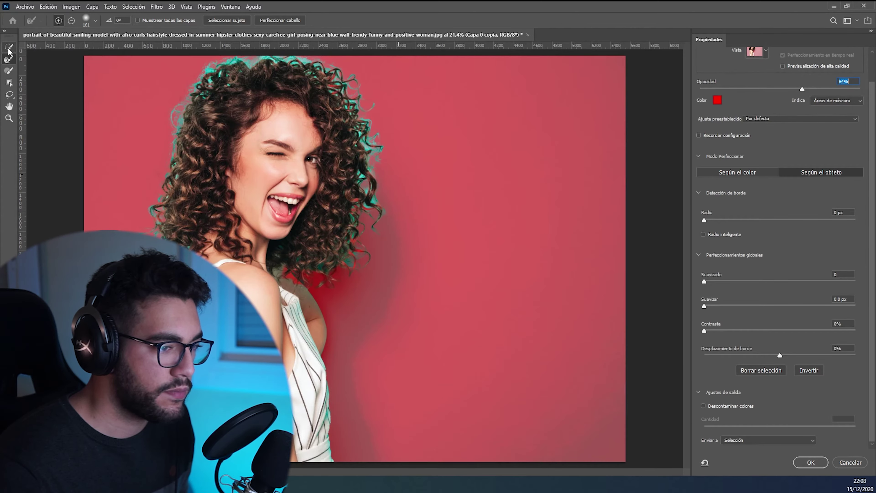
- Apply Perfeccionar cabello with the Refine Edge Brush and zoom to the chin and curls
click(8, 59)
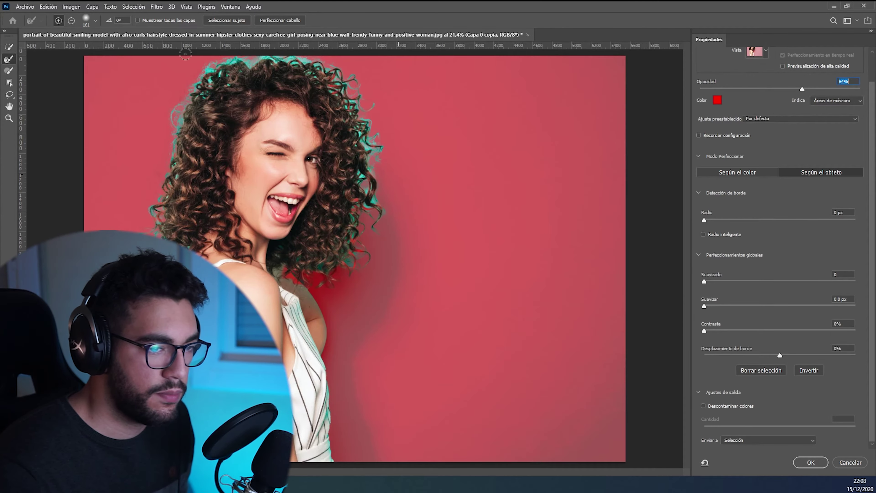
click(279, 22)
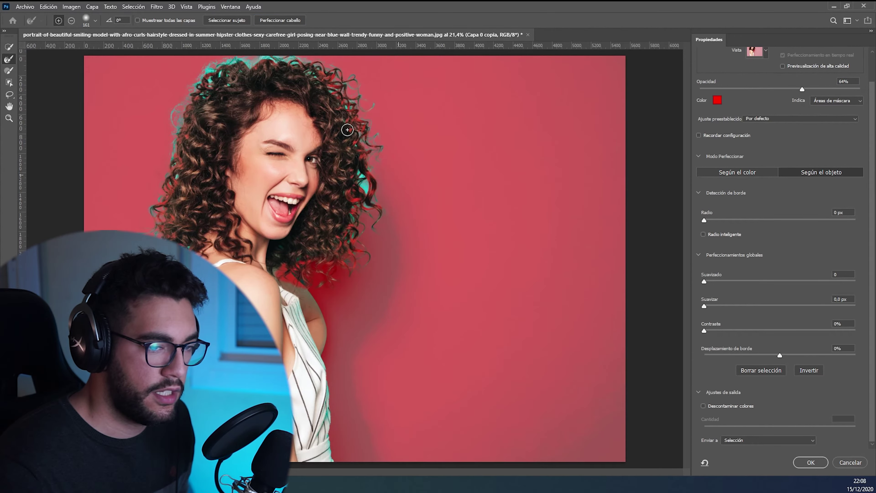
mouse_move(273, 226)
mouse_down()
mouse_move(357, 229)
mouse_move(359, 208)
mouse_up()
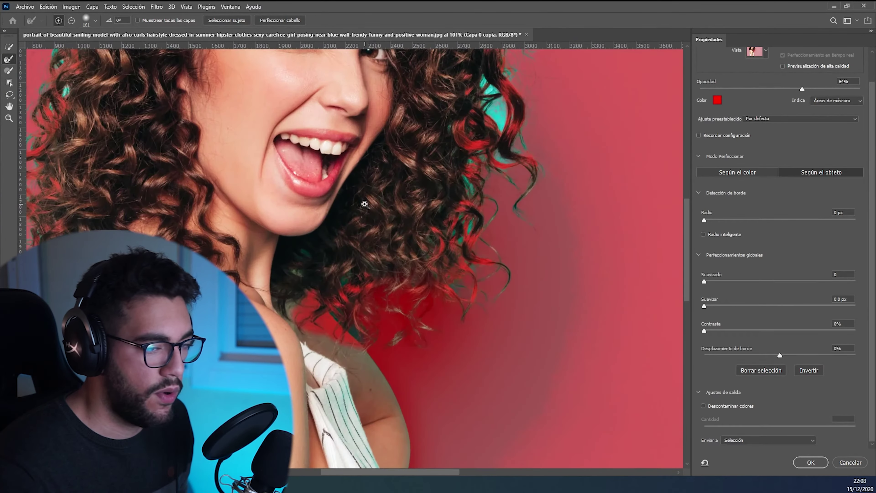
drag(343, 290, 343, 185)
- Inspect the laughing face and curls, then choose the Quick Selection brush
scroll(345, 188, up, 1)
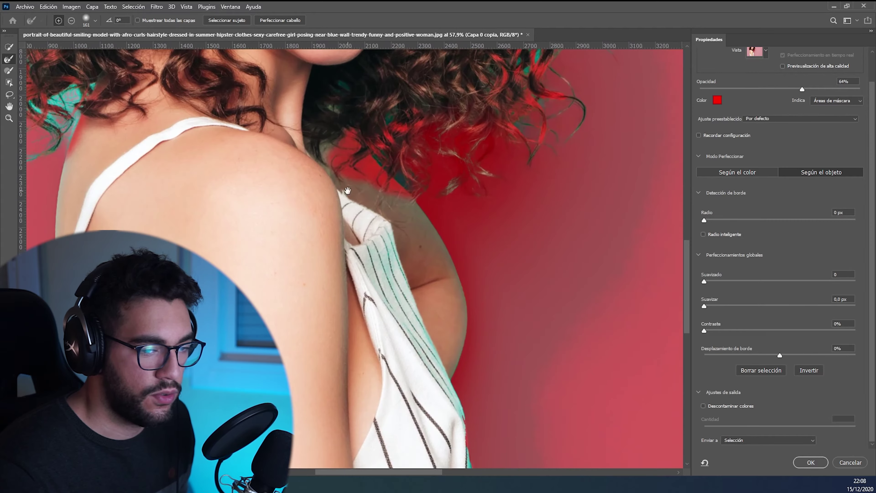
drag(507, 207, 469, 353)
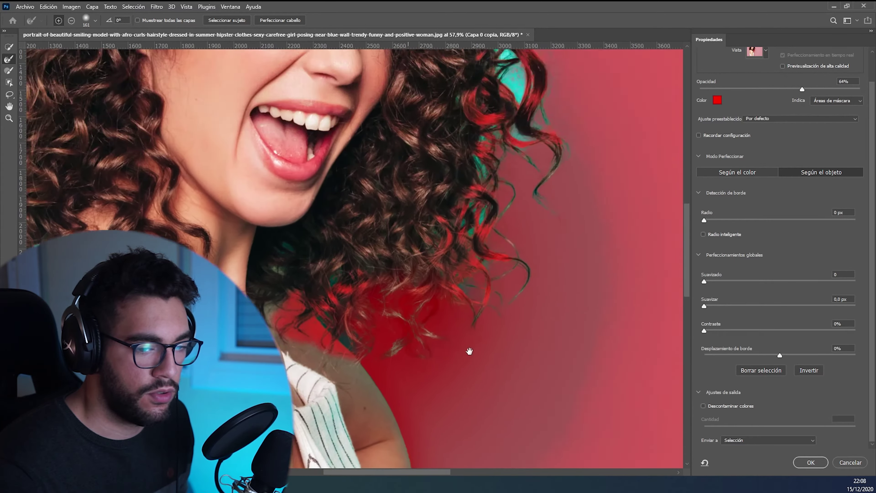
mouse_move(452, 231)
mouse_down()
mouse_move(470, 343)
mouse_move(547, 198)
mouse_up()
scroll(500, 193, down, 6)
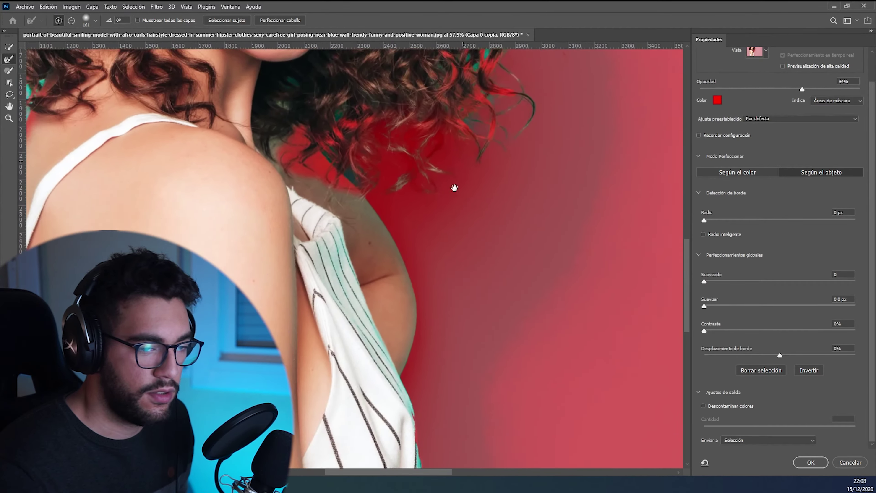
scroll(450, 205, down, 2)
scroll(450, 182, down, 2)
scroll(392, 240, up, 2)
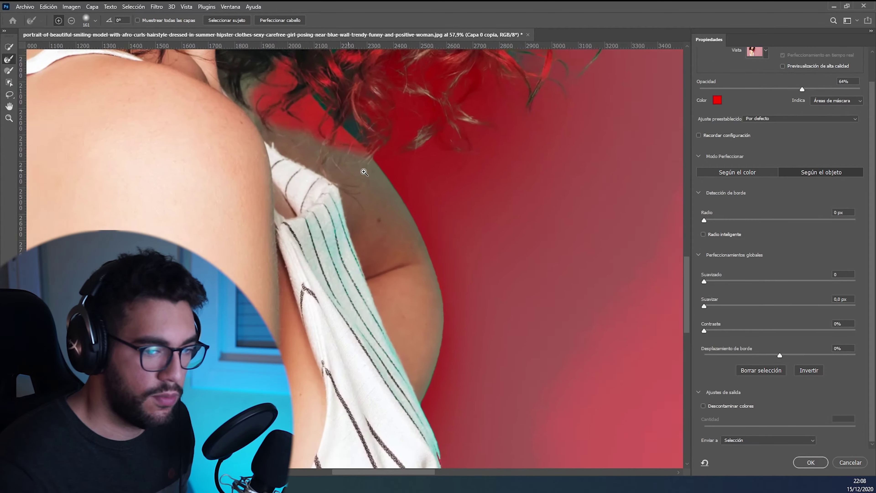
scroll(362, 172, up, 1)
scroll(358, 151, up, 1)
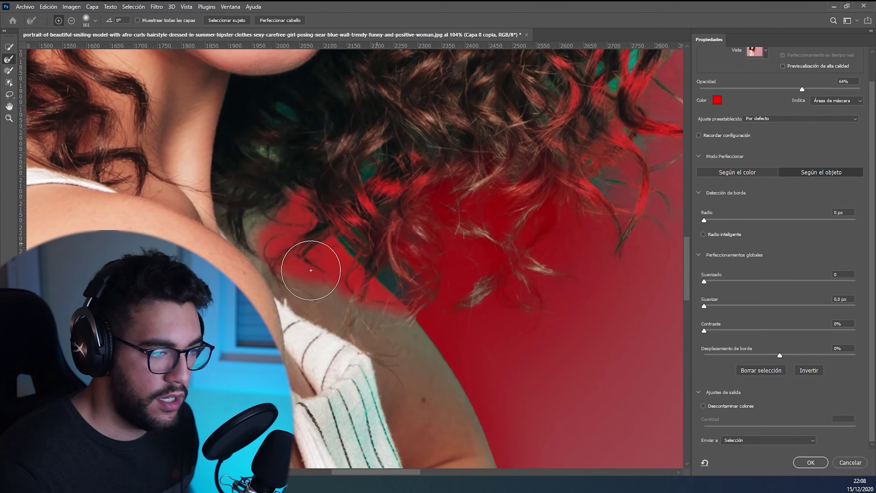
click(9, 47)
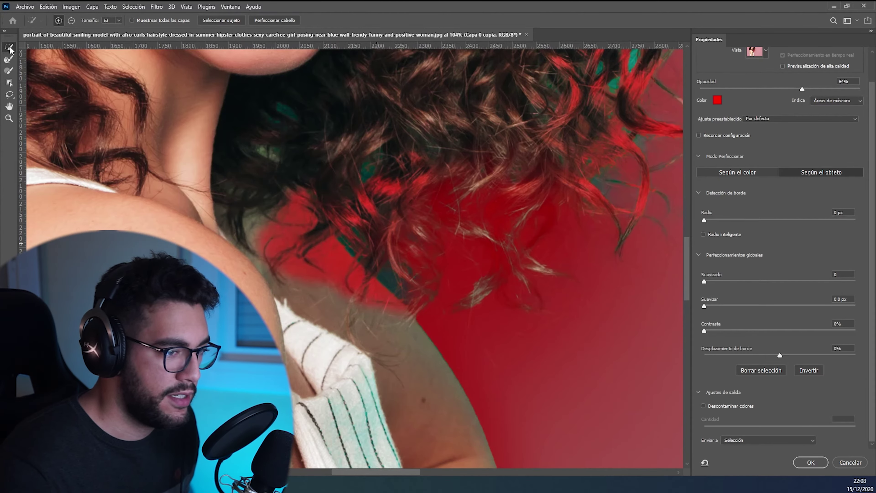
- Set the brush to size 161 and clean up the hair beside the neck
mouse_move(238, 195)
mouse_down()
mouse_move(254, 206)
mouse_move(235, 181)
mouse_move(256, 174)
mouse_up()
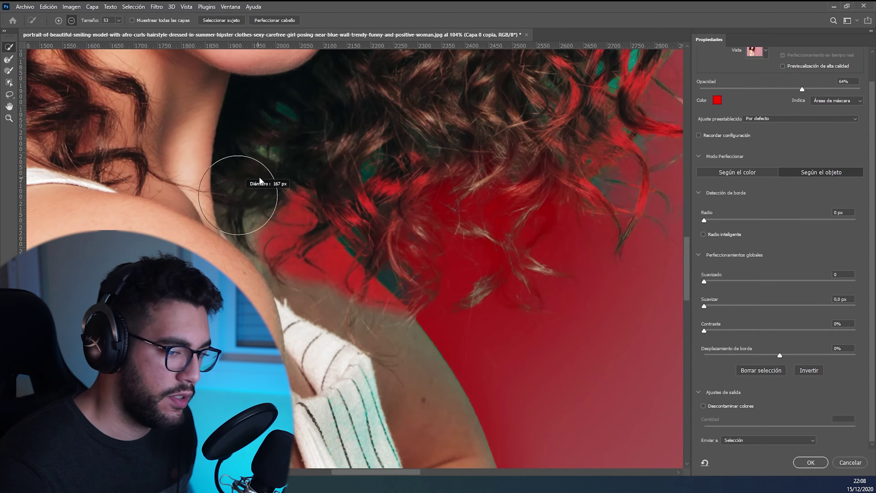
drag(261, 214, 268, 235)
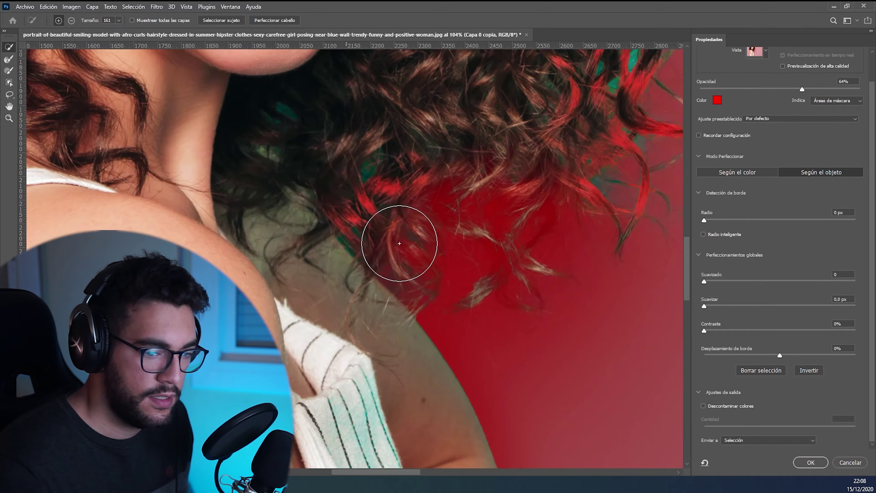
scroll(399, 235, down, 3)
scroll(349, 203, down, 3)
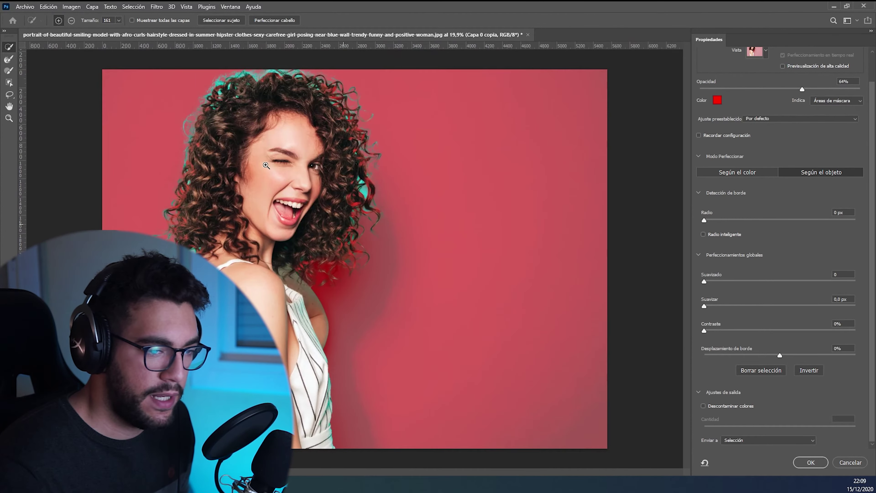
scroll(266, 165, up, 2)
scroll(266, 166, up, 2)
scroll(276, 190, down, 3)
scroll(284, 210, up, 1)
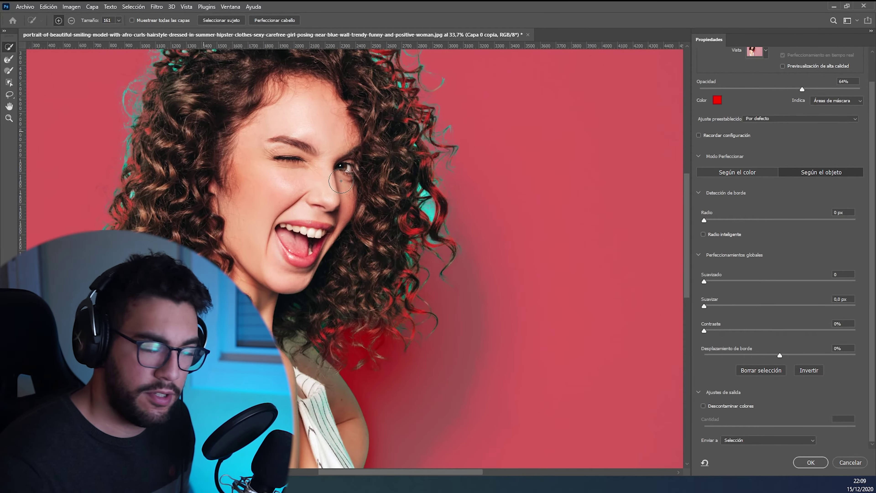
scroll(333, 145, up, 1)
- Zoom into the hair and refine its right side and top edge
drag(333, 145, 305, 169)
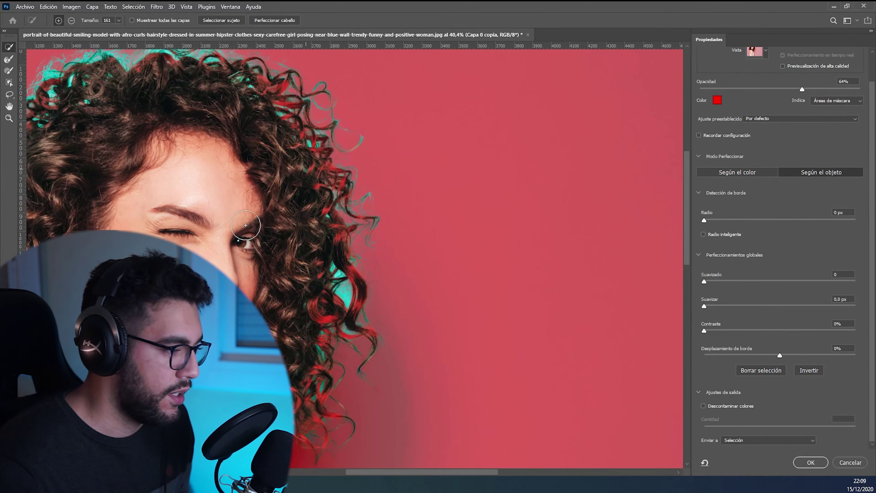
drag(306, 273, 321, 273)
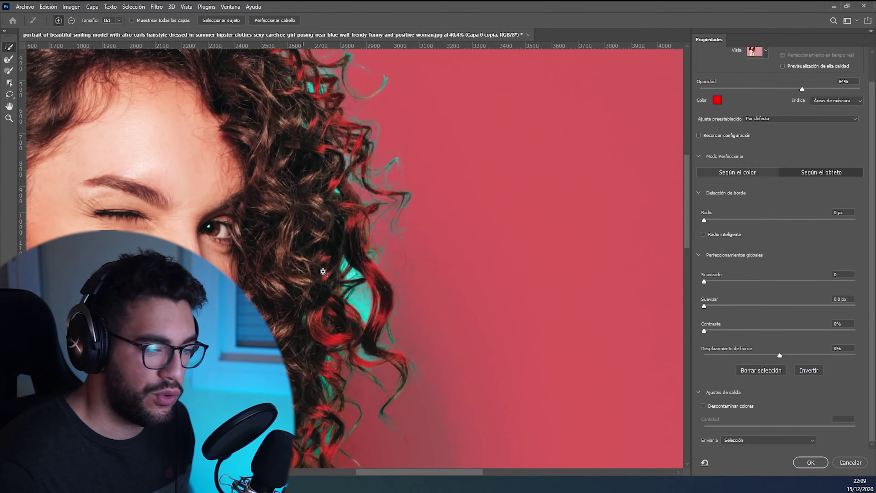
drag(304, 241, 296, 199)
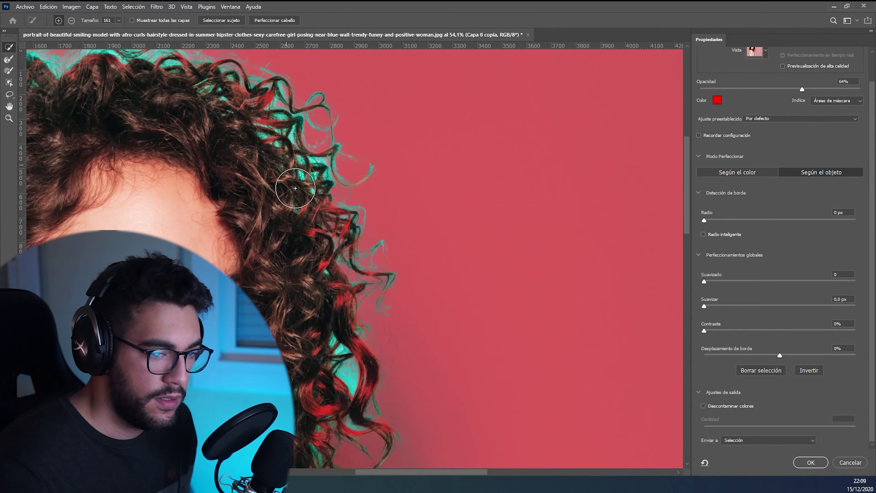
drag(323, 215, 325, 314)
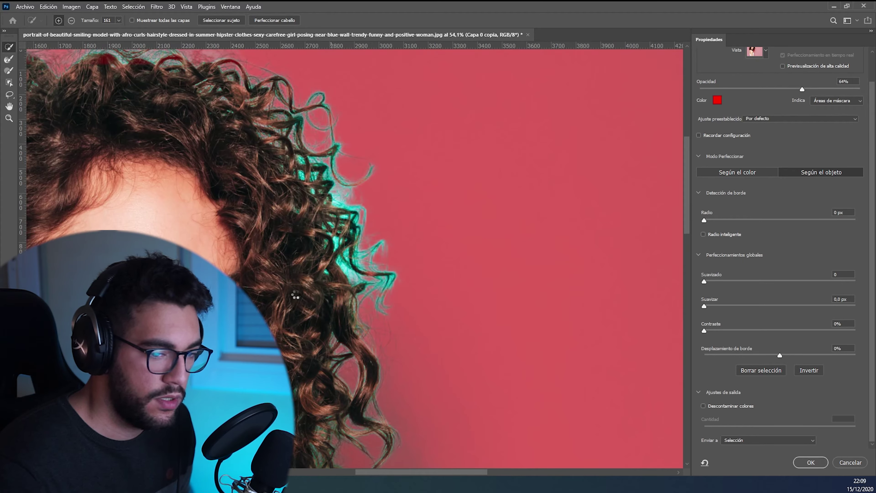
drag(255, 146, 208, 127)
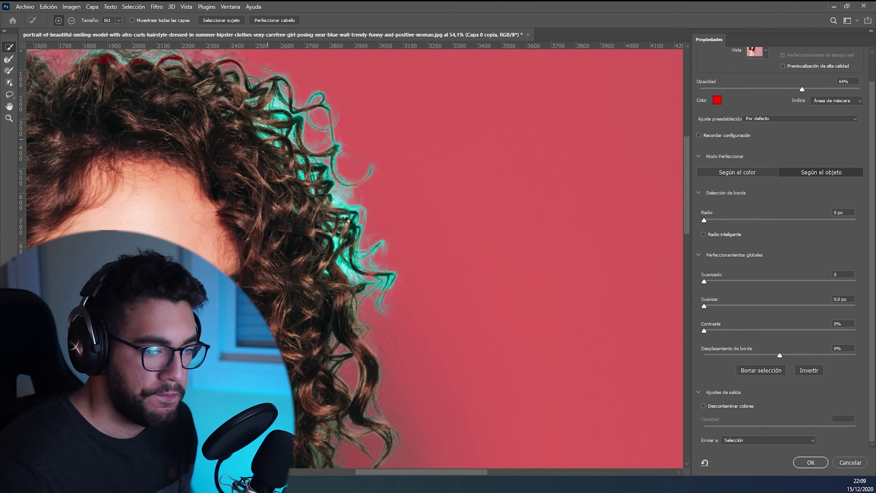
- Refine the lower curls and the top-left hair edge around the face
drag(195, 155, 367, 159)
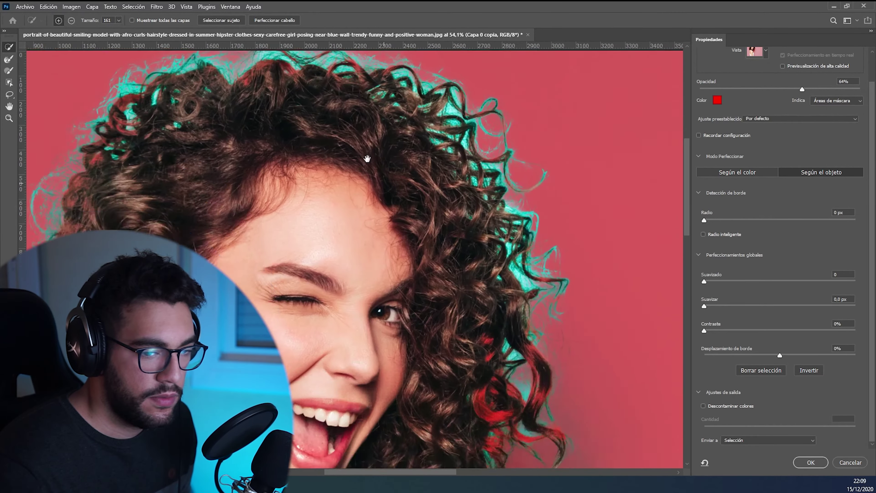
scroll(367, 159, down, 10)
mouse_move(473, 145)
mouse_down()
mouse_move(353, 229)
mouse_move(352, 166)
mouse_move(357, 231)
mouse_up()
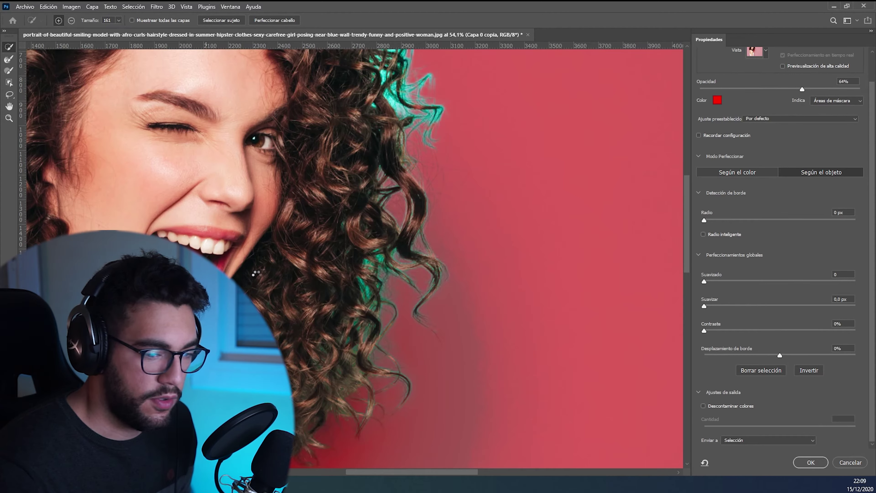
scroll(297, 256, down, 3)
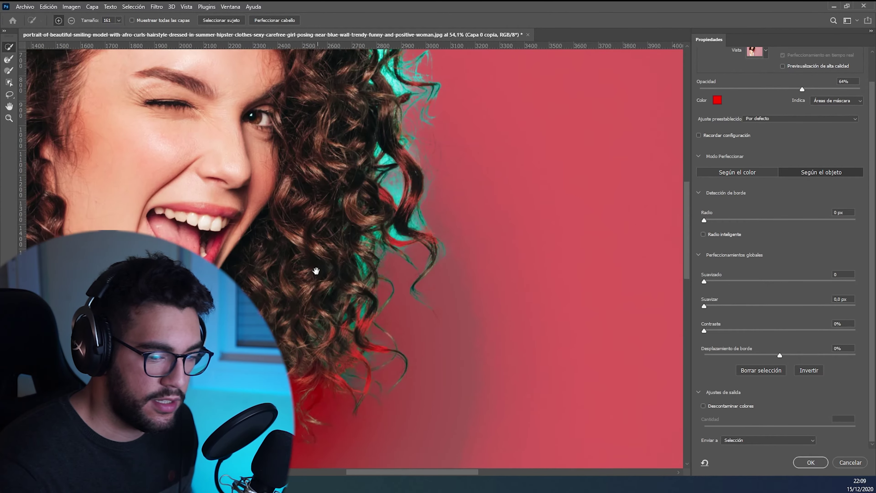
scroll(351, 214, down, 2)
mouse_move(383, 256)
mouse_down()
mouse_move(381, 292)
mouse_move(348, 294)
mouse_up()
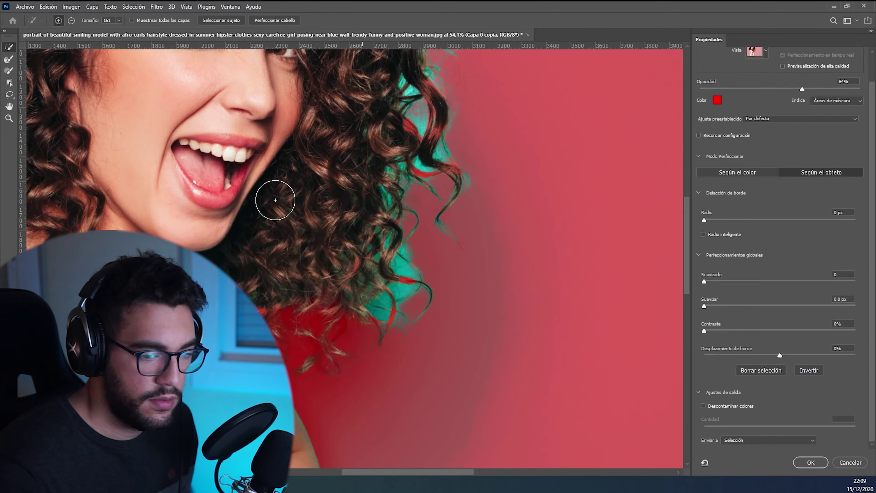
mouse_move(277, 204)
mouse_down()
mouse_move(333, 323)
mouse_move(324, 353)
mouse_up()
mouse_move(424, 93)
mouse_down()
mouse_move(313, 128)
mouse_move(251, 236)
mouse_up()
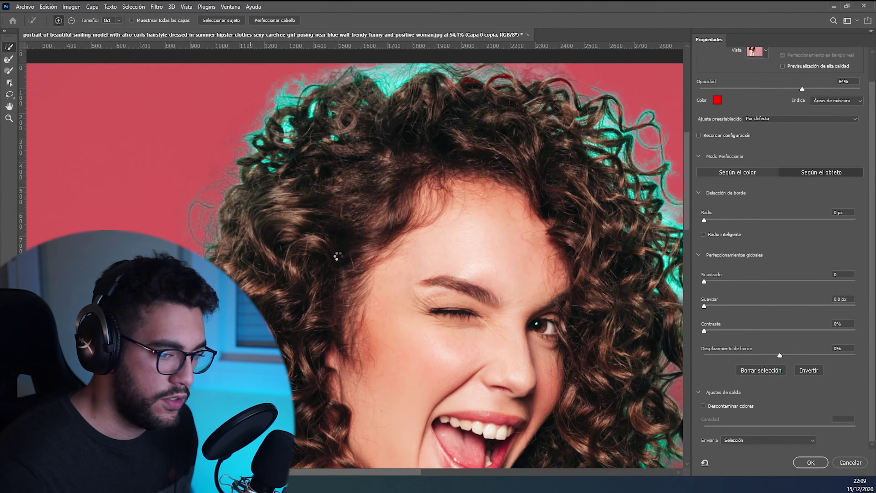
scroll(356, 287, right, 5)
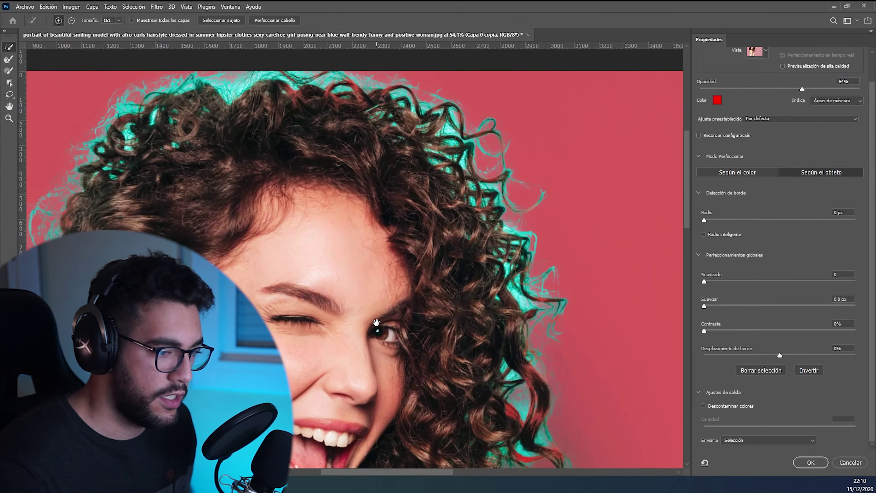
- Set the Refine Edge Brush to size 96 and refine the left hair edge
click(10, 60)
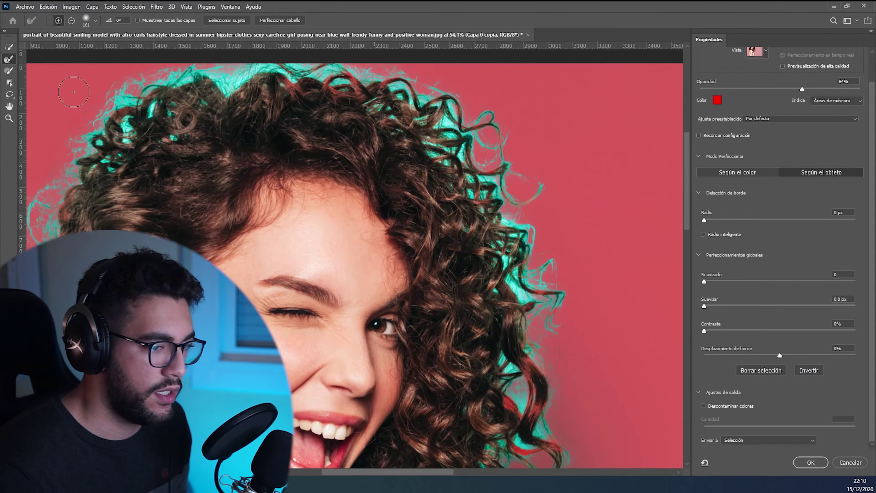
drag(188, 160, 200, 188)
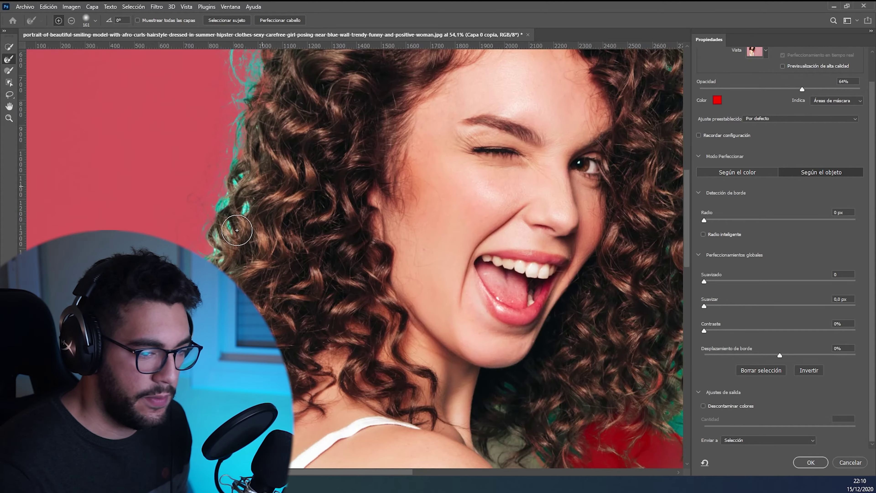
scroll(252, 176, up, 3)
drag(281, 190, 251, 181)
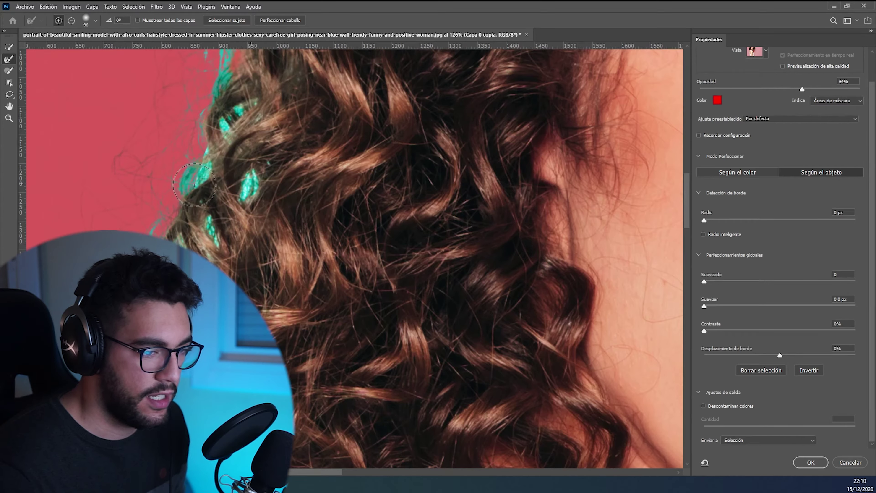
drag(198, 181, 135, 218)
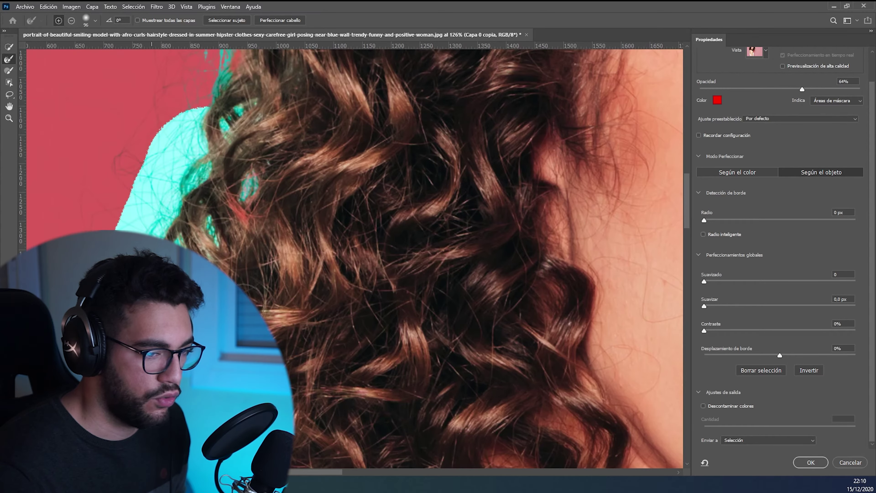
drag(283, 279, 330, 203)
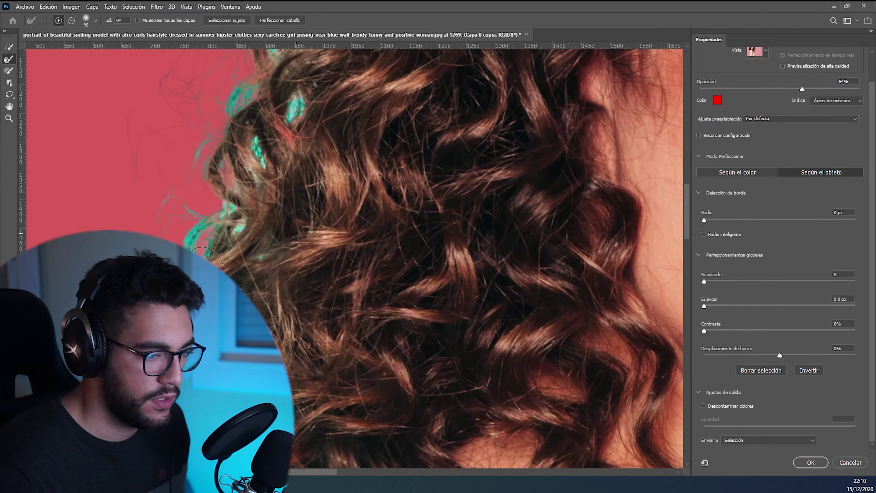
click(157, 252)
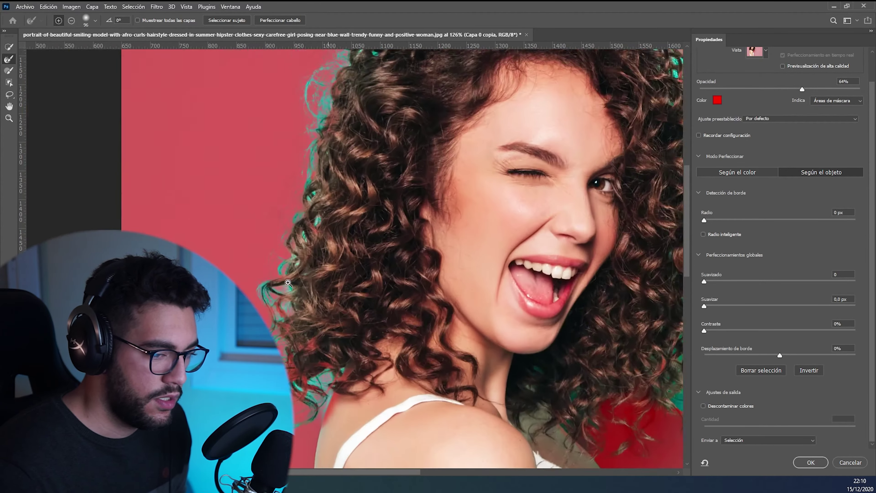
- Brush the edge refinement across the top of the hair
scroll(385, 262, down, 5)
scroll(386, 261, down, 2)
scroll(385, 262, up, 1)
scroll(386, 262, up, 2)
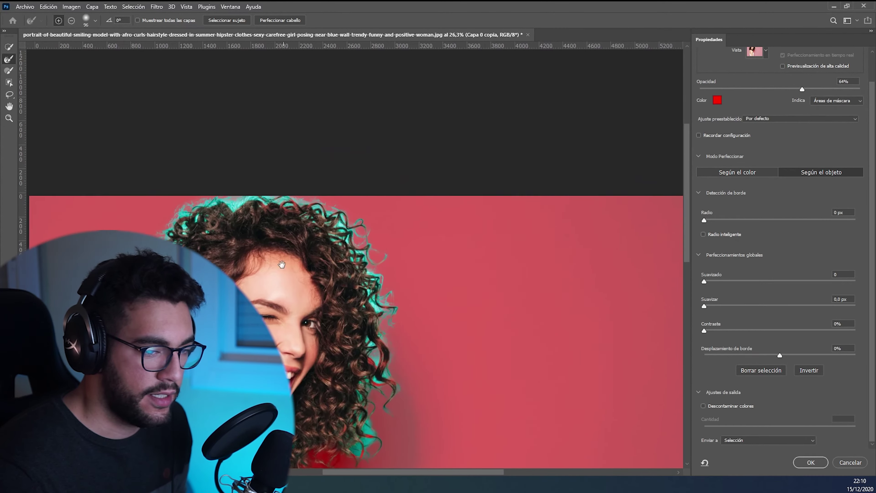
scroll(166, 194, up, 2)
scroll(165, 193, up, 1)
mouse_move(165, 193)
mouse_down()
mouse_move(359, 185)
mouse_move(596, 254)
mouse_up()
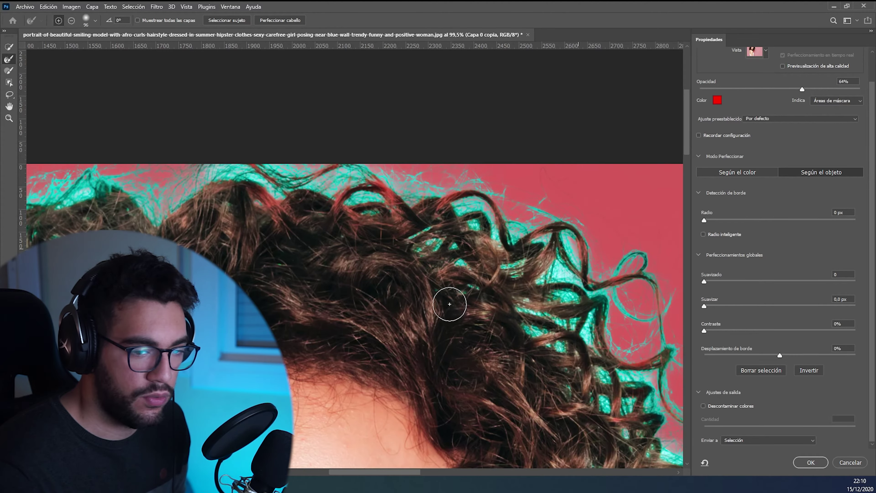
mouse_move(447, 304)
mouse_down()
mouse_move(371, 232)
mouse_move(407, 231)
mouse_up()
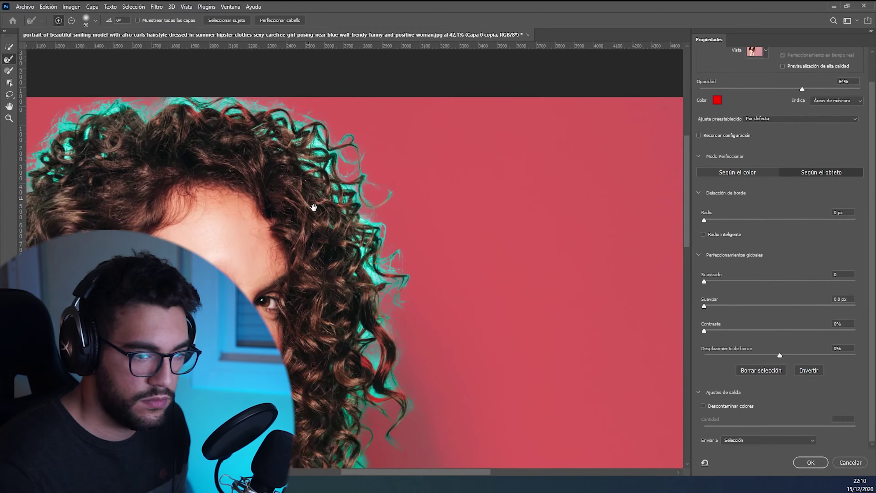
- Refine the right hair edge and its loose lower-right strands
drag(331, 73, 448, 380)
scroll(415, 342, down, 5)
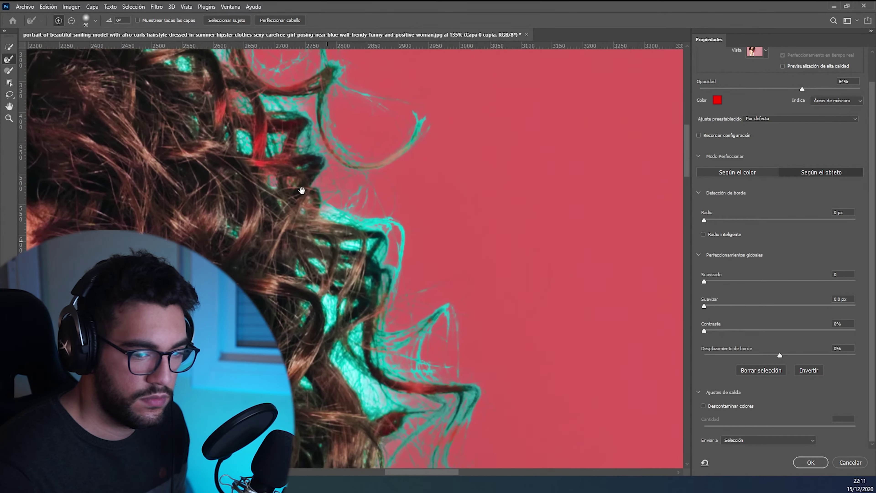
scroll(412, 328, up, 3)
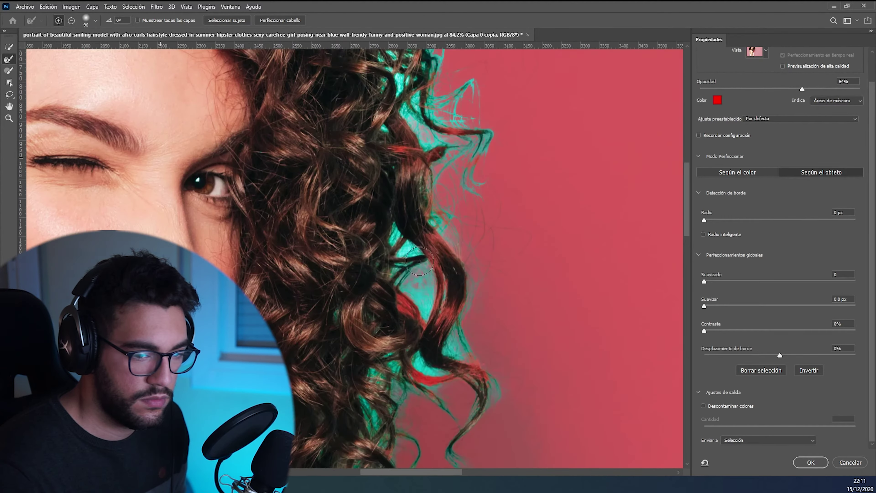
scroll(387, 286, up, 2)
scroll(386, 287, up, 4)
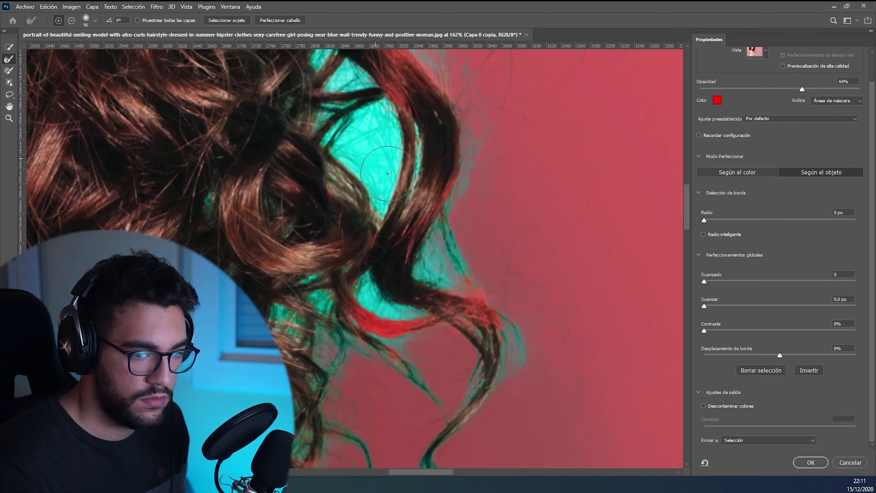
drag(435, 290, 447, 415)
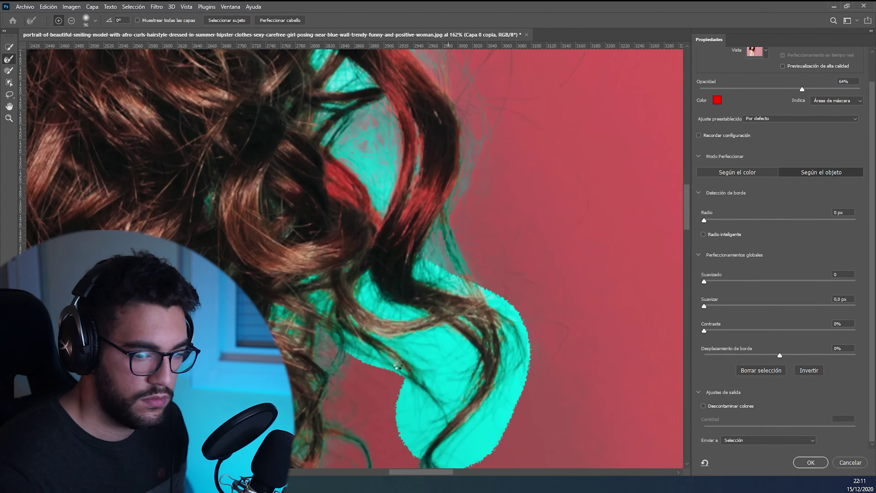
mouse_move(387, 266)
mouse_down()
mouse_move(358, 310)
mouse_move(338, 431)
mouse_up()
scroll(348, 384, down, 2)
drag(372, 366, 377, 302)
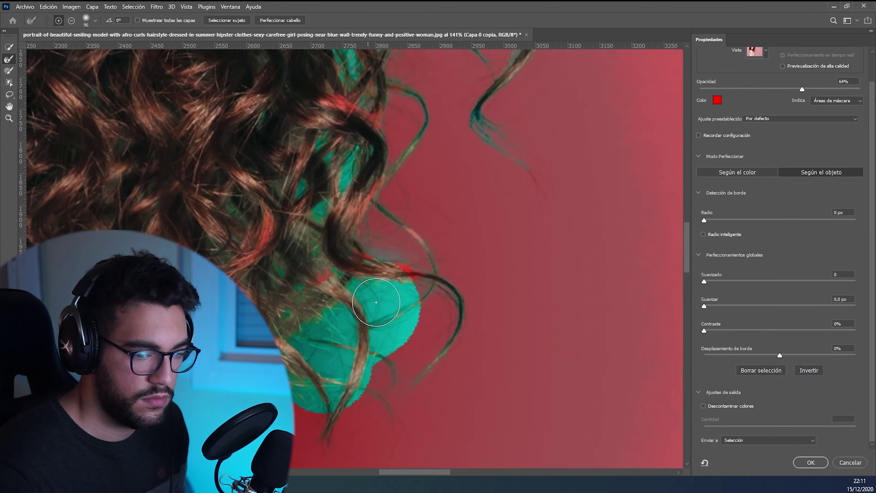
- Refine the hair near the shoulder, the top hairline and the right edge close up
scroll(366, 390, down, 5)
scroll(300, 378, up, 6)
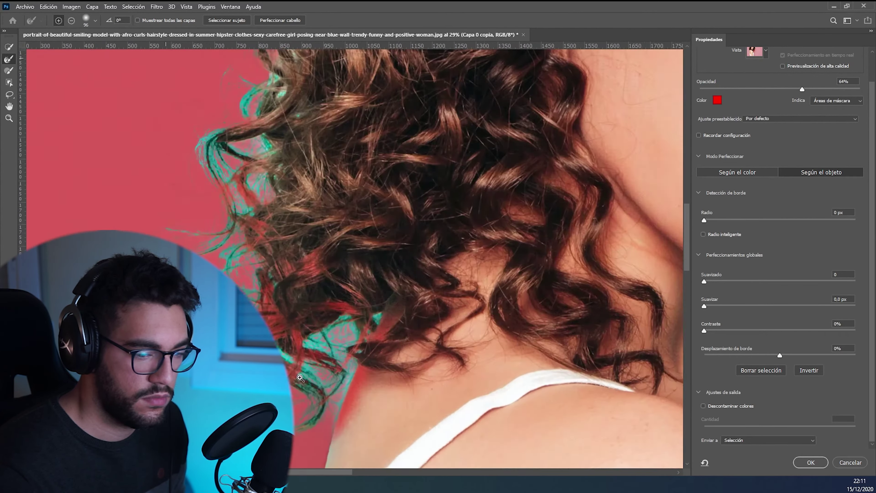
scroll(300, 378, up, 5)
drag(362, 408, 249, 162)
scroll(380, 297, down, 3)
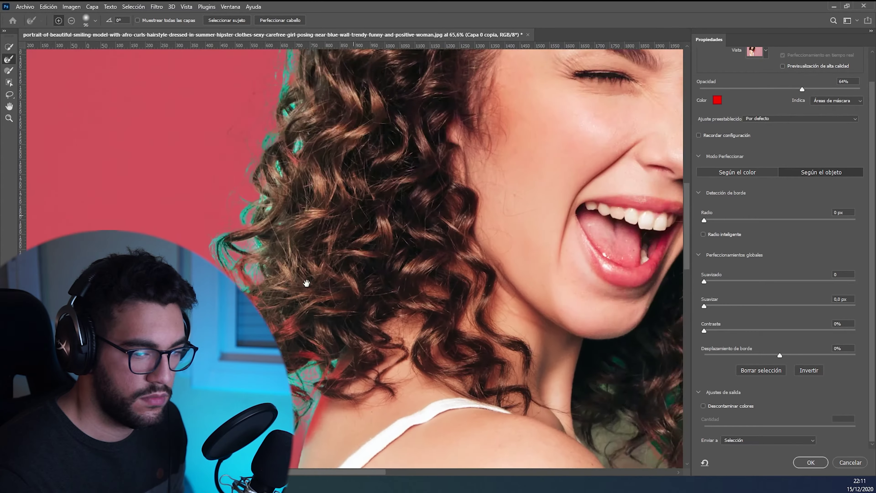
scroll(359, 262, down, 1)
scroll(344, 246, up, 5)
scroll(344, 246, right, 4)
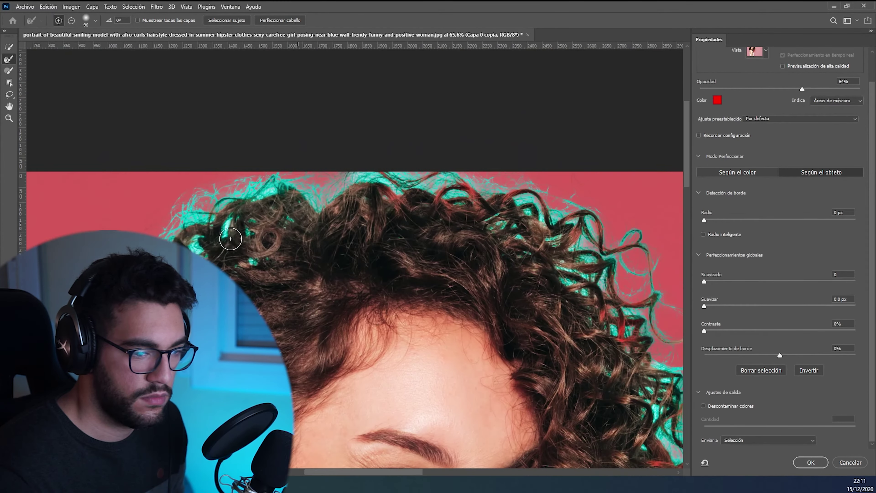
drag(207, 241, 552, 255)
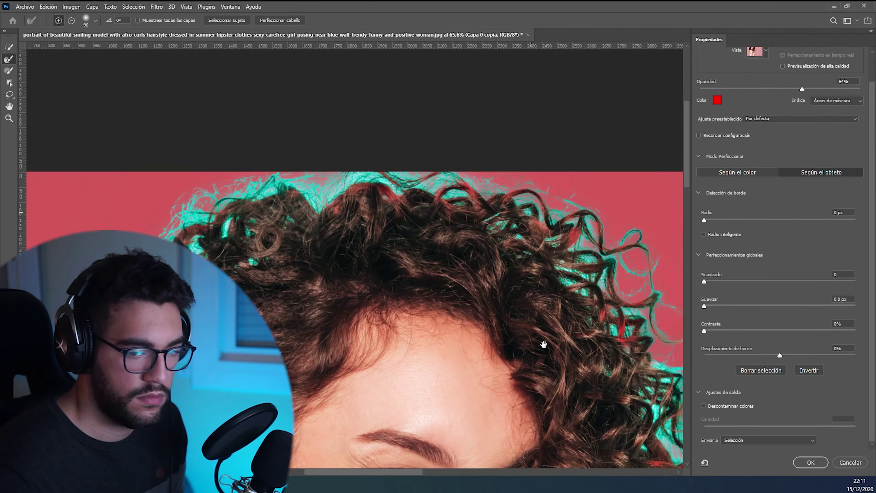
scroll(542, 342, up, 2)
scroll(542, 342, up, 2)
mouse_move(355, 103)
mouse_down()
mouse_move(356, 253)
mouse_move(371, 254)
mouse_move(338, 227)
mouse_up()
- Shrink the brush to 60 and refine single strands and the top hairline
key(bracketleft)
key(bracketleft)
key(bracketleft)
mouse_move(387, 278)
mouse_down()
mouse_move(311, 200)
mouse_move(331, 97)
mouse_up()
scroll(375, 194, down, 3)
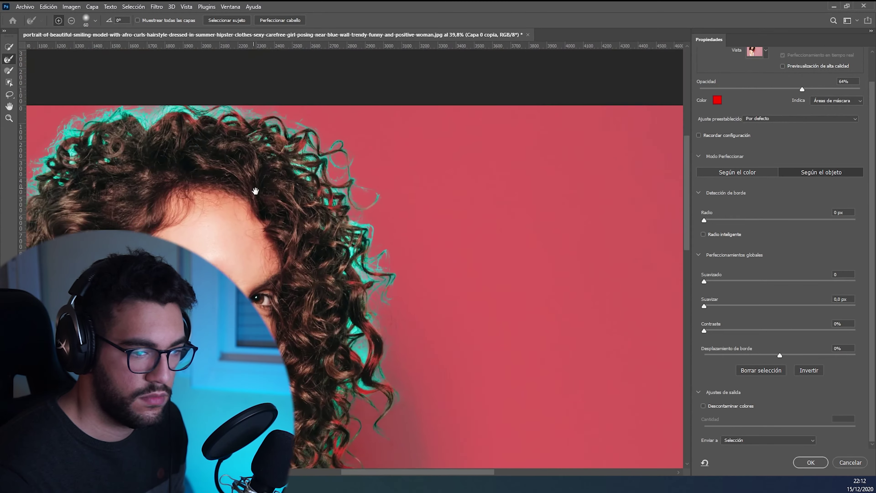
scroll(311, 259, up, 1)
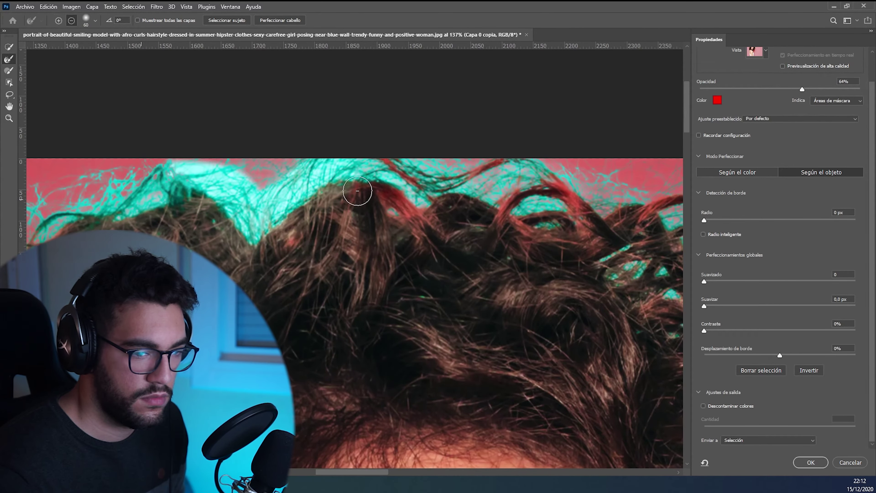
drag(241, 173, 316, 196)
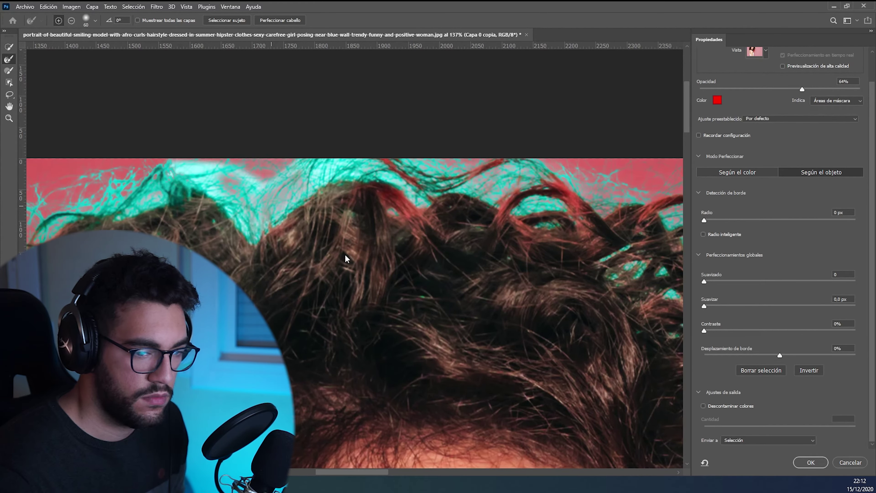
scroll(336, 254, down, 5)
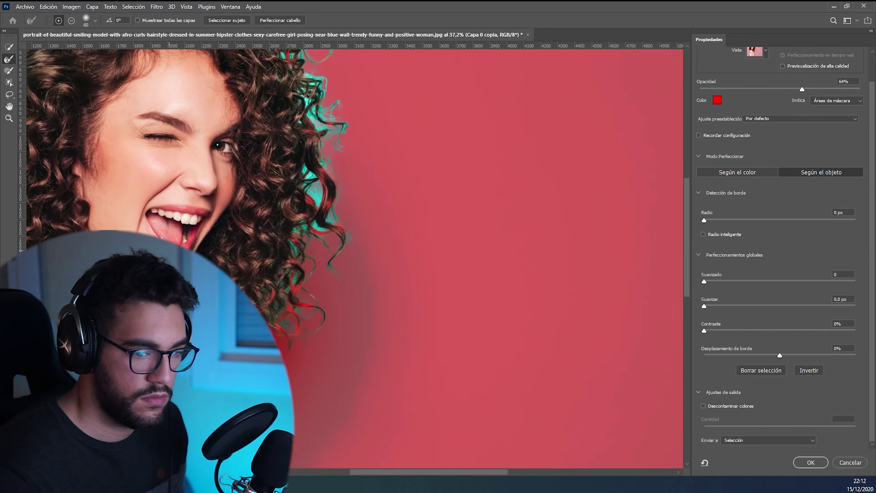
scroll(293, 217, up, 6)
drag(293, 216, 246, 259)
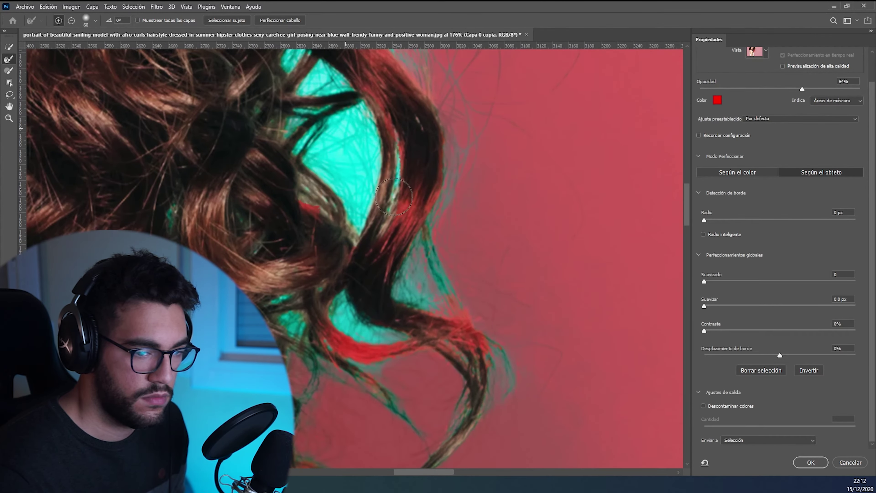
scroll(320, 144, up, 5)
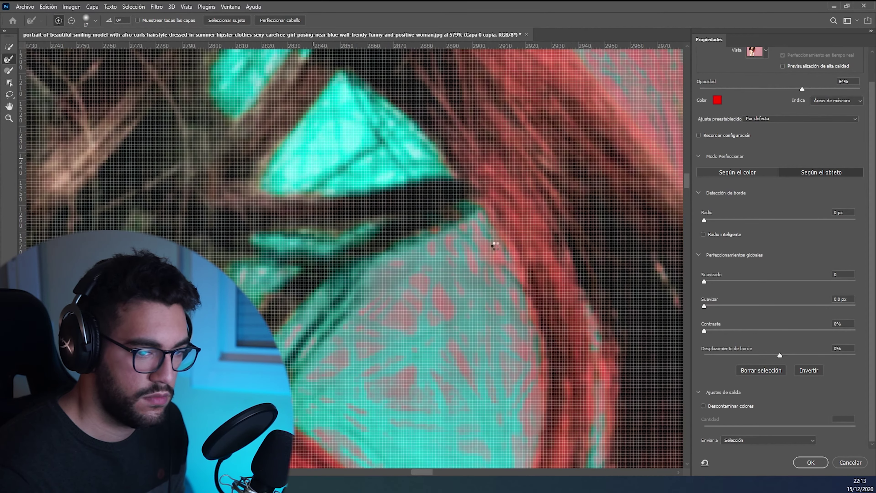
scroll(305, 218, down, 8)
scroll(305, 217, up, 5)
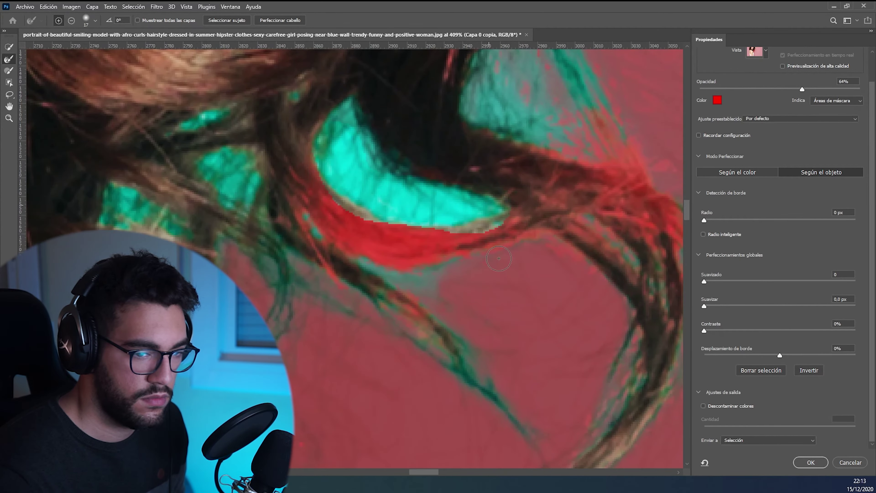
- Add the right-side curl back into the selection with Quick Selection
scroll(37, 64, down, 3)
key(w)
drag(381, 225, 480, 248)
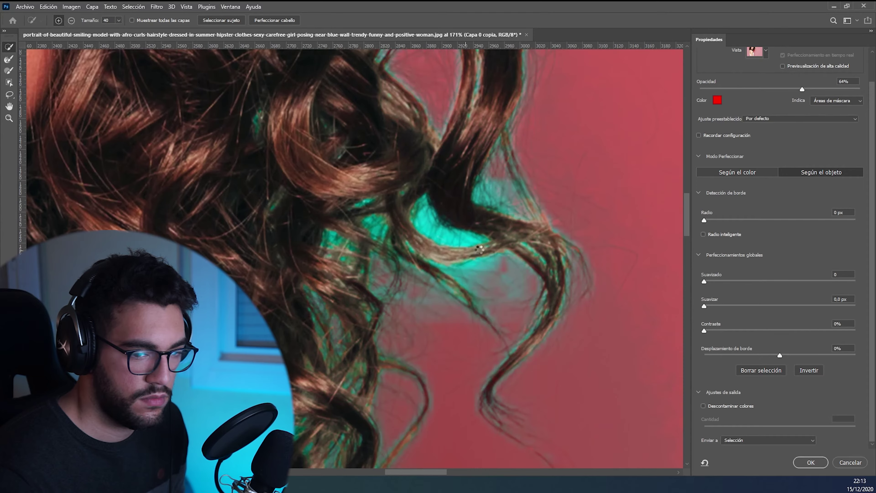
scroll(368, 151, up, 2)
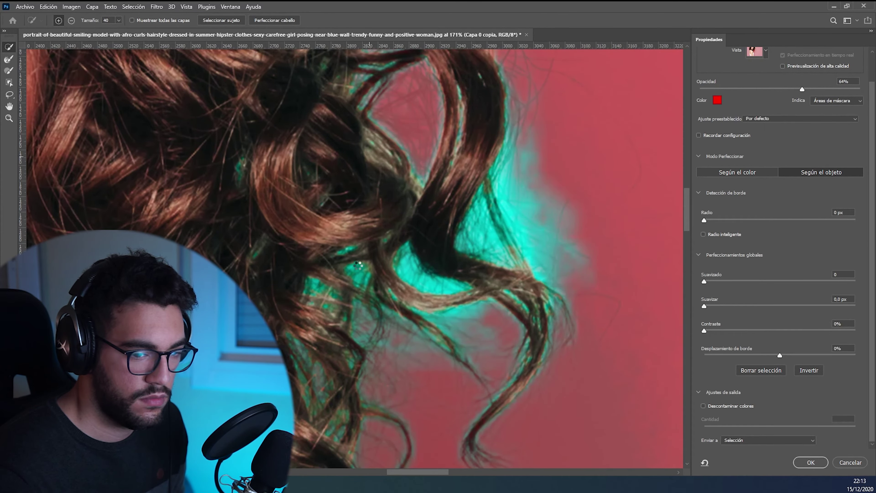
scroll(358, 265, up, 4)
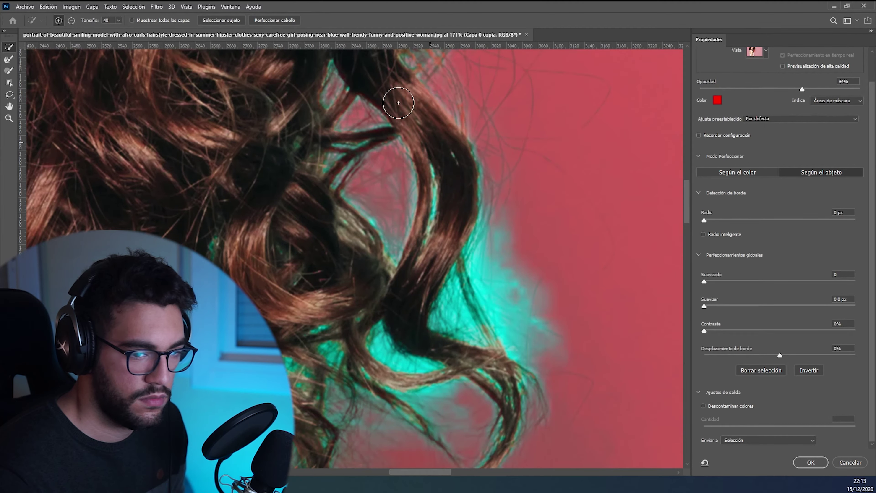
scroll(414, 221, down, 5)
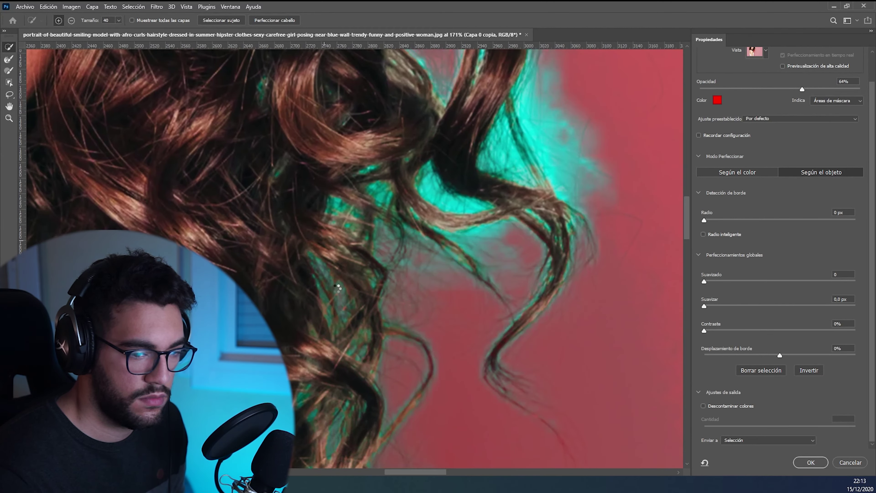
scroll(326, 398, down, 1)
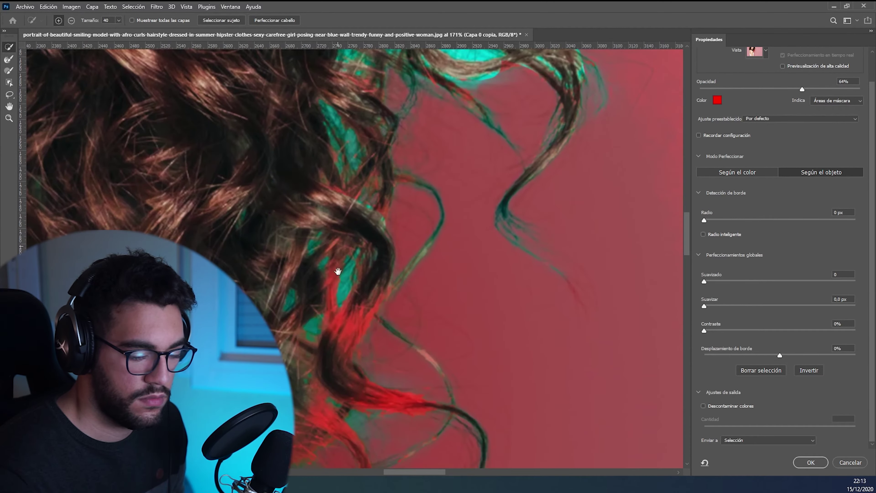
- Zoom around the curls' mask edge and choose Herramienta Lazo
scroll(319, 368, up, 4)
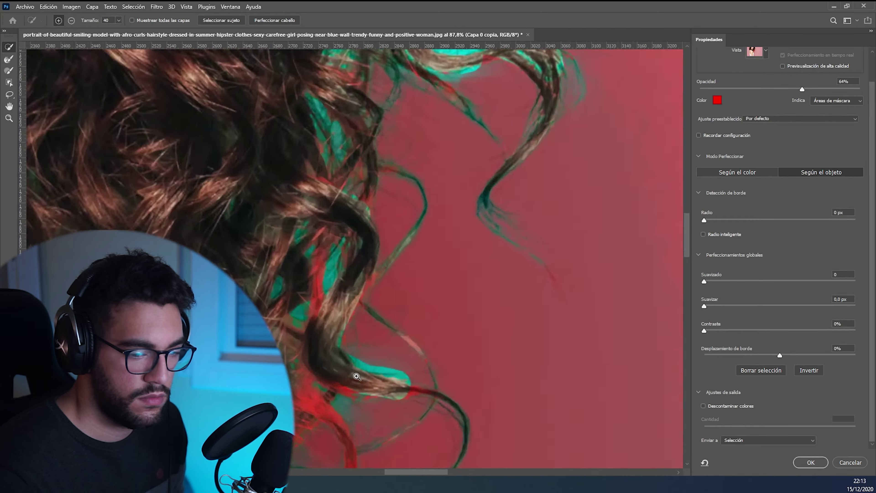
scroll(396, 270, up, 2)
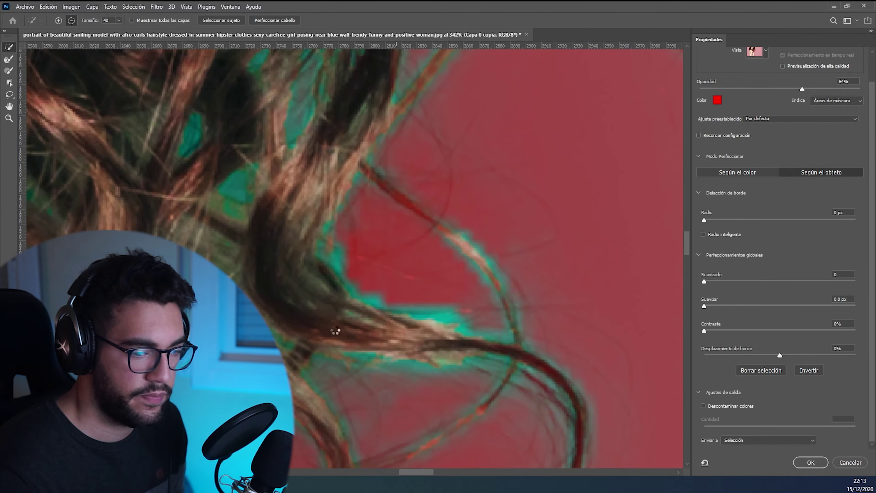
scroll(355, 248, down, 3)
scroll(376, 165, down, 2)
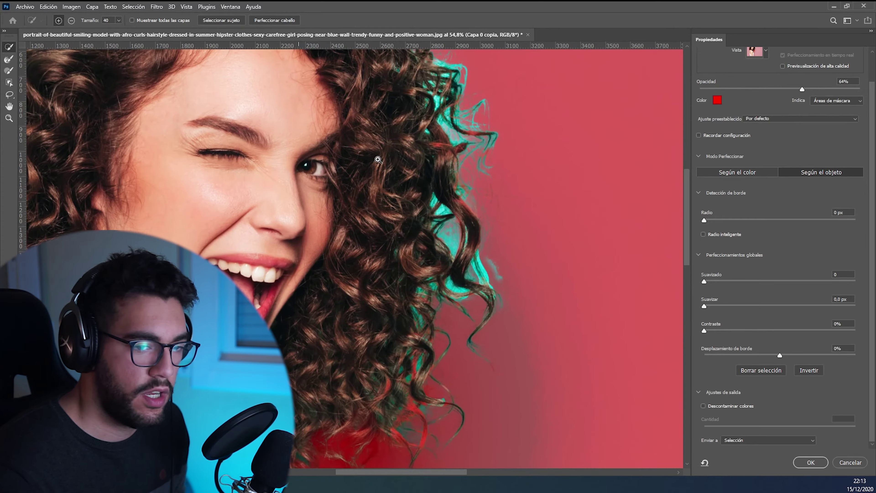
scroll(378, 160, down, 2)
scroll(373, 173, up, 2)
scroll(366, 186, up, 1)
scroll(358, 203, up, 1)
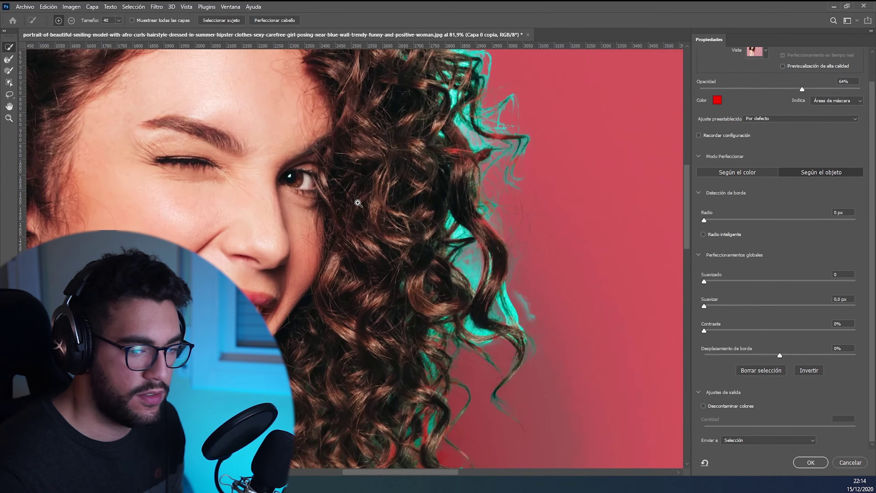
scroll(358, 203, down, 1)
scroll(358, 203, down, 1)
click(18, 98)
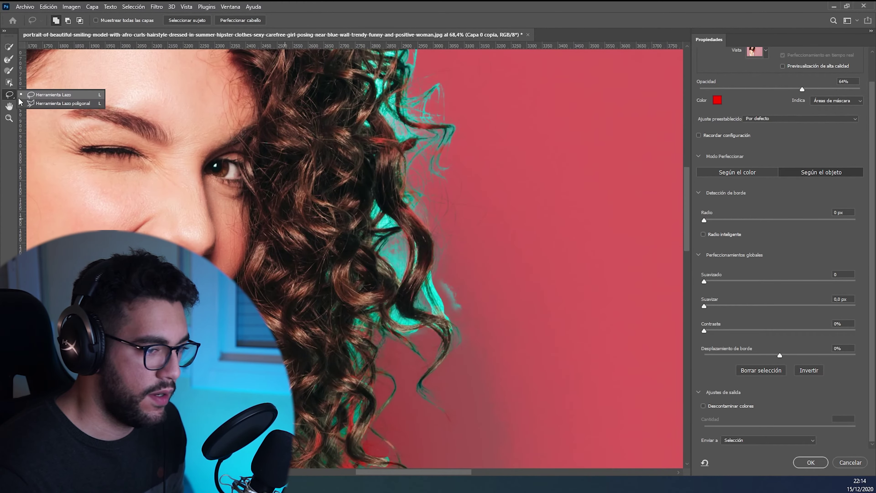
- With the plain Lasso, outline the patch inside the right-side curl
click(52, 95)
scroll(386, 266, up, 1)
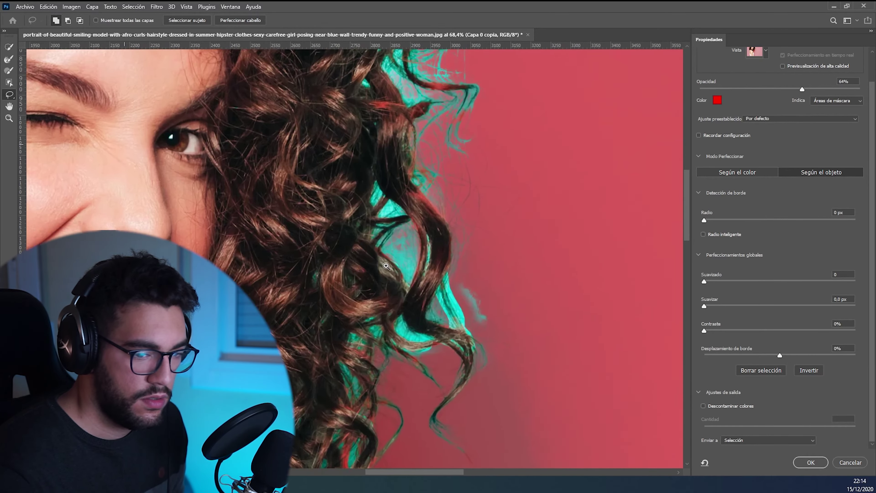
scroll(380, 264, up, 1)
scroll(374, 263, up, 2)
scroll(359, 259, up, 1)
scroll(347, 253, up, 1)
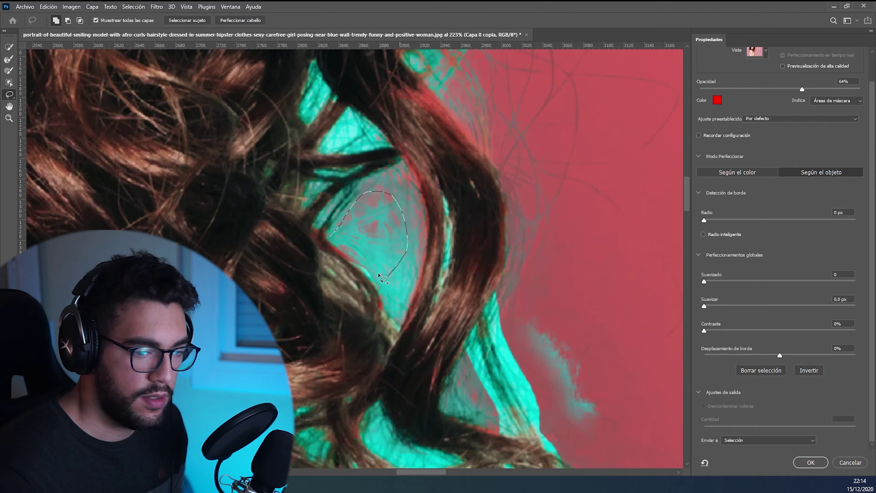
drag(378, 275, 336, 247)
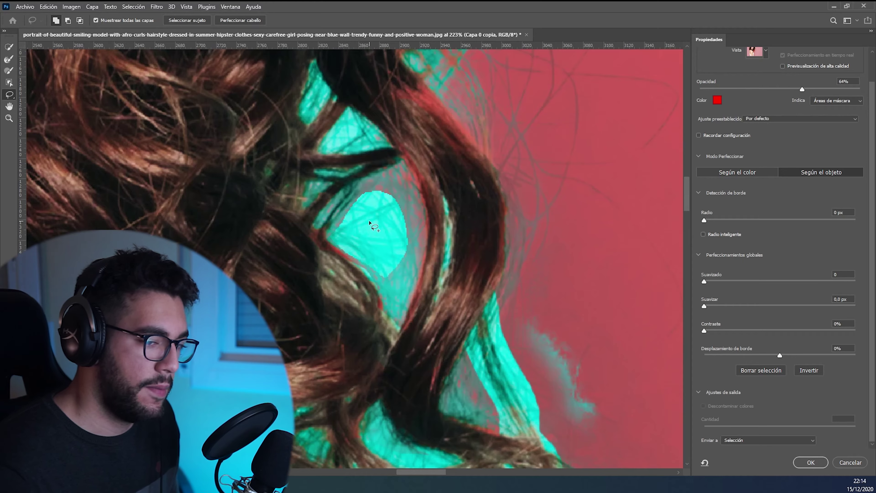
- Subtract the wall patches inside and between the curls from the selection
key(alt)
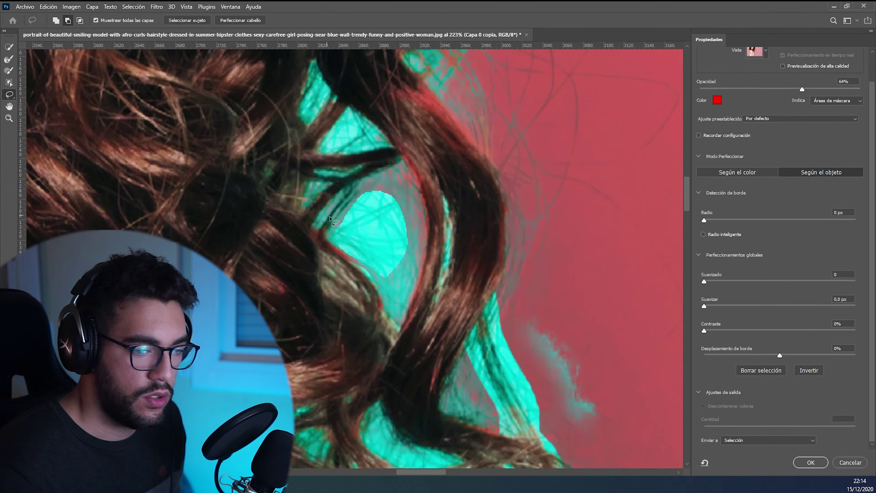
drag(352, 203, 396, 187)
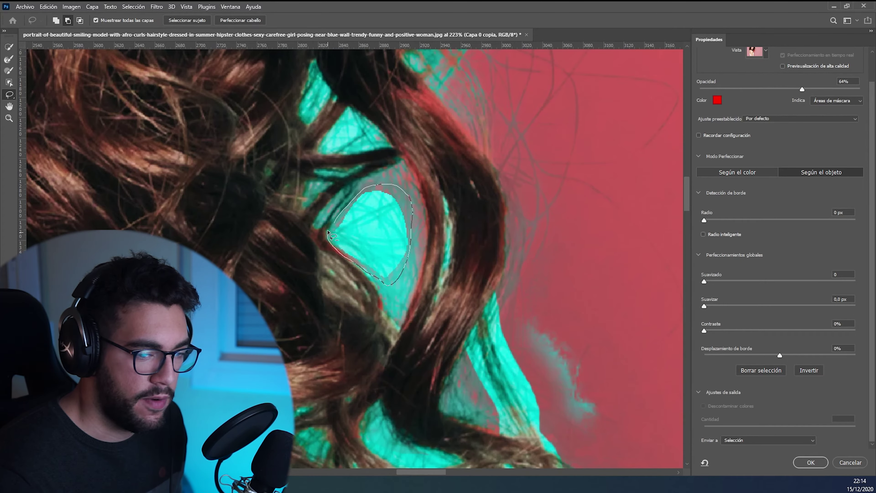
drag(329, 235, 330, 235)
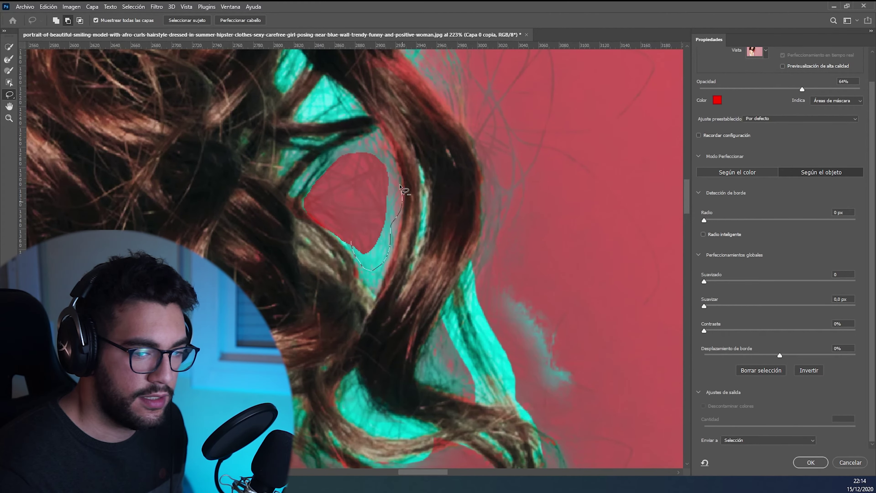
drag(339, 241, 340, 242)
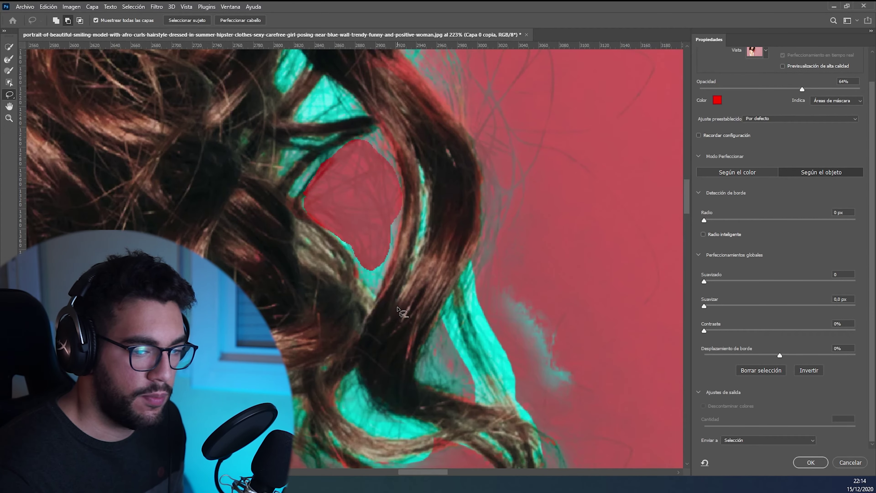
scroll(345, 248, down, 3)
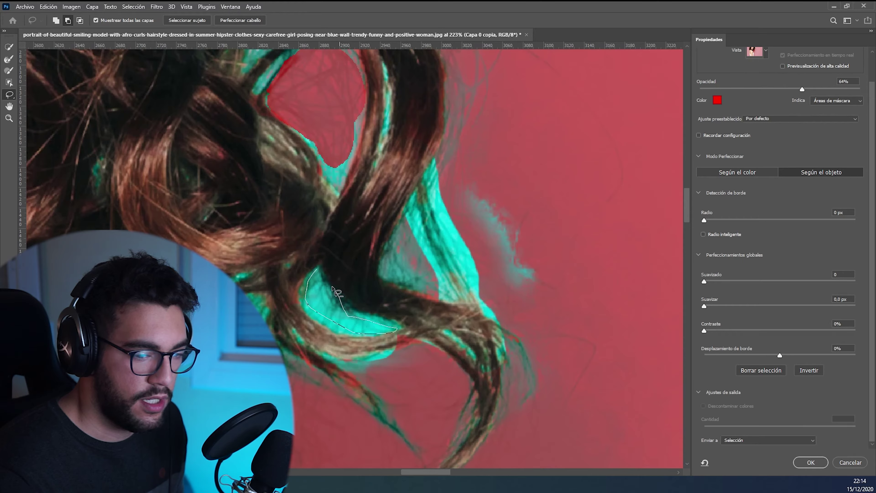
drag(335, 290, 319, 269)
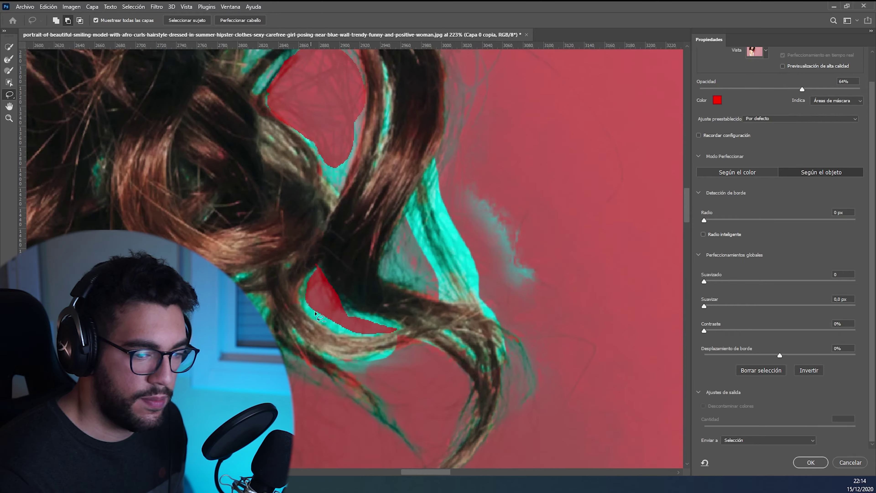
- Subtract the wall strip beside the hanging curl and another sliver, then fit the photo
scroll(336, 318, right, 2)
scroll(390, 221, right, 2)
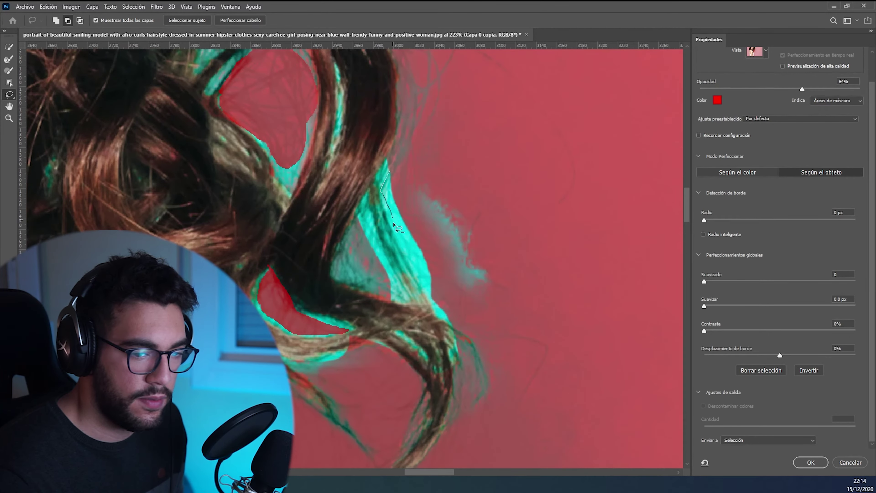
drag(414, 276, 475, 273)
drag(456, 173, 447, 201)
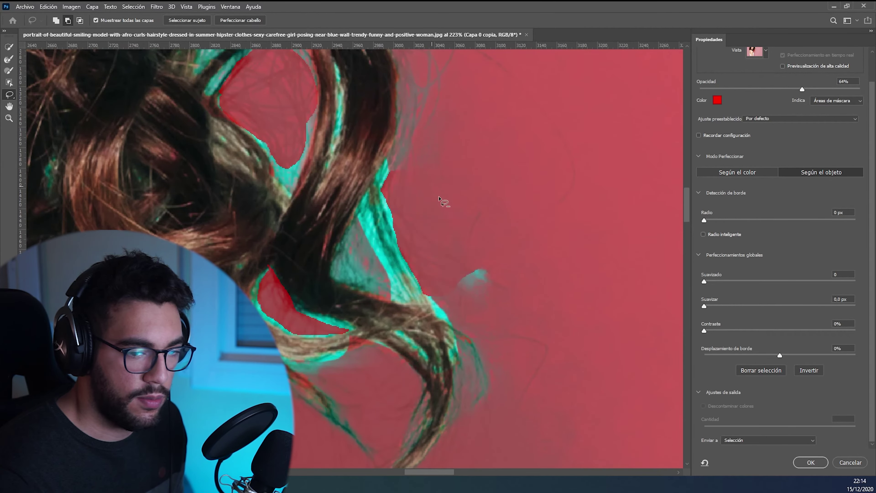
scroll(385, 260, right, 2)
scroll(385, 260, up, 1)
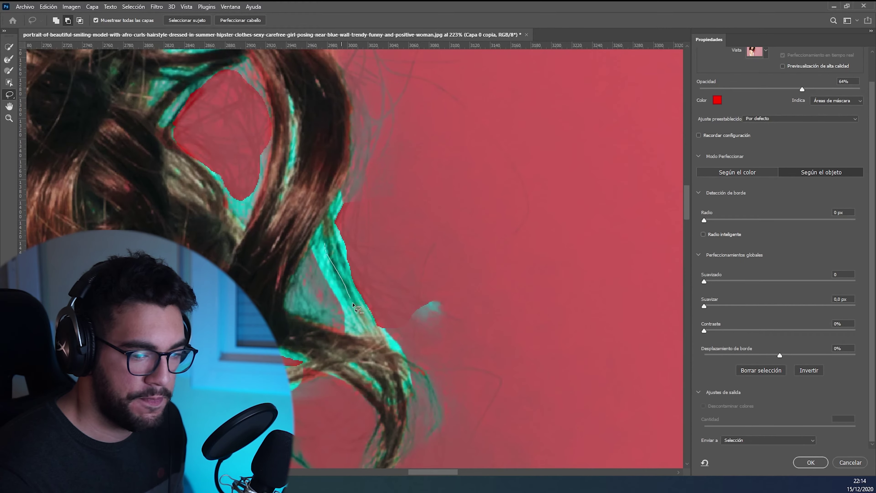
drag(322, 247, 324, 247)
scroll(300, 193, up, 3)
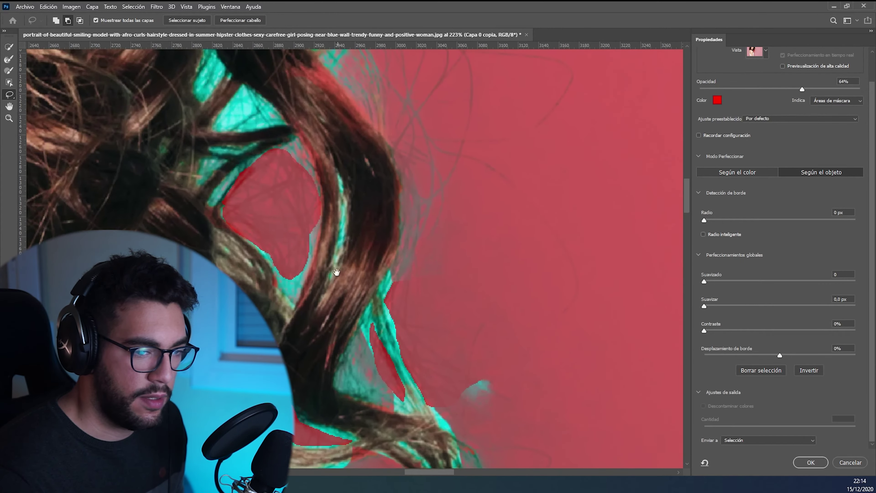
scroll(300, 193, left, 2)
key(ctrl+0)
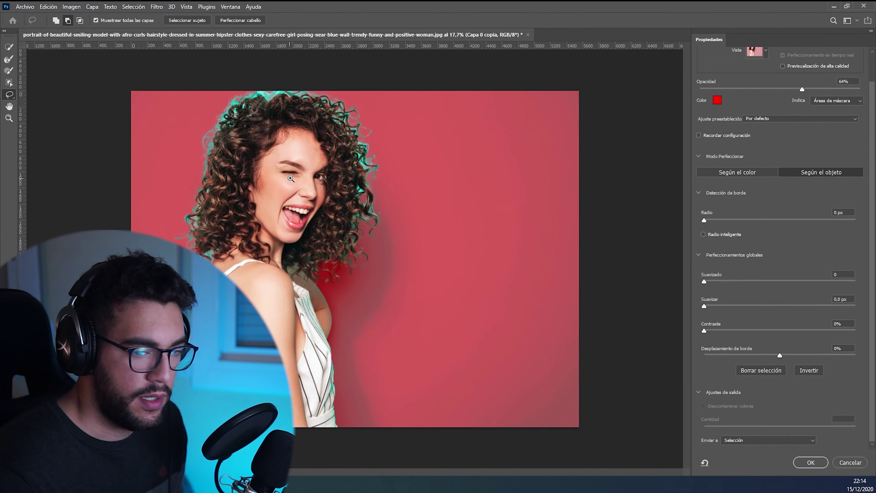
- Try radius 3 px and smoothing 7, then set the Select and Mask edge radius to 0 px
drag(276, 134, 208, 263)
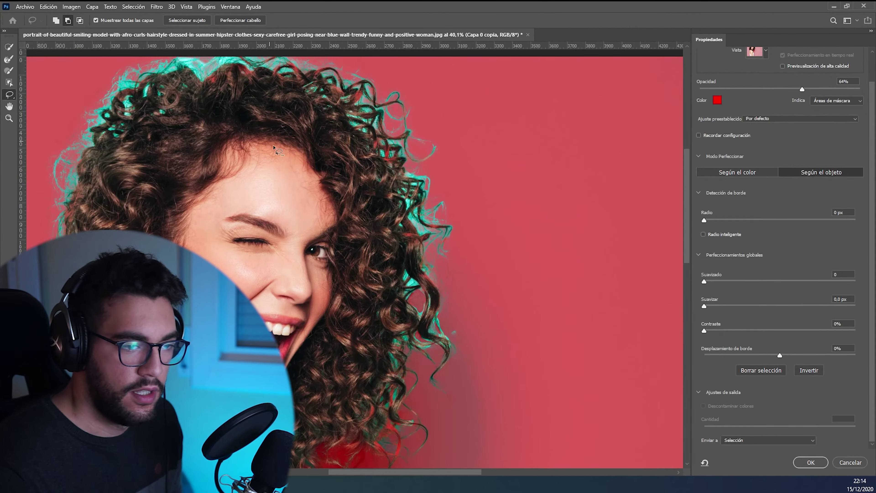
scroll(274, 148, down, 3)
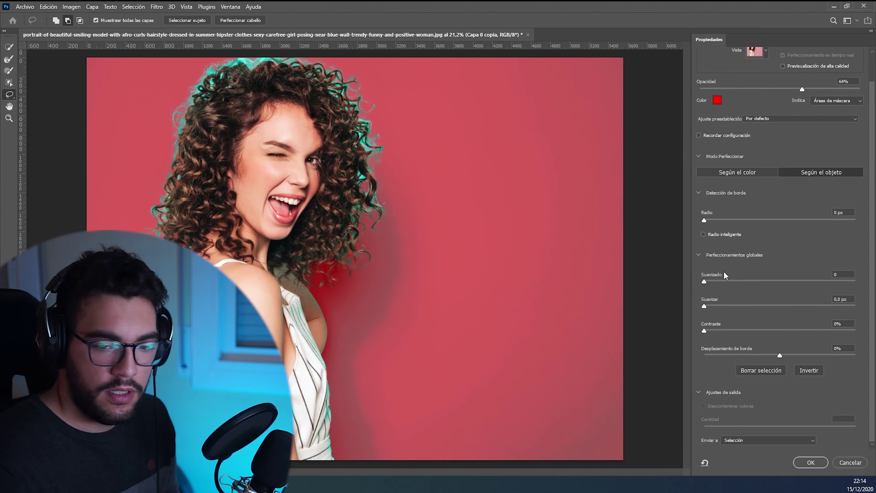
mouse_move(710, 224)
mouse_down()
mouse_move(737, 228)
mouse_move(726, 229)
mouse_up()
drag(707, 280, 713, 280)
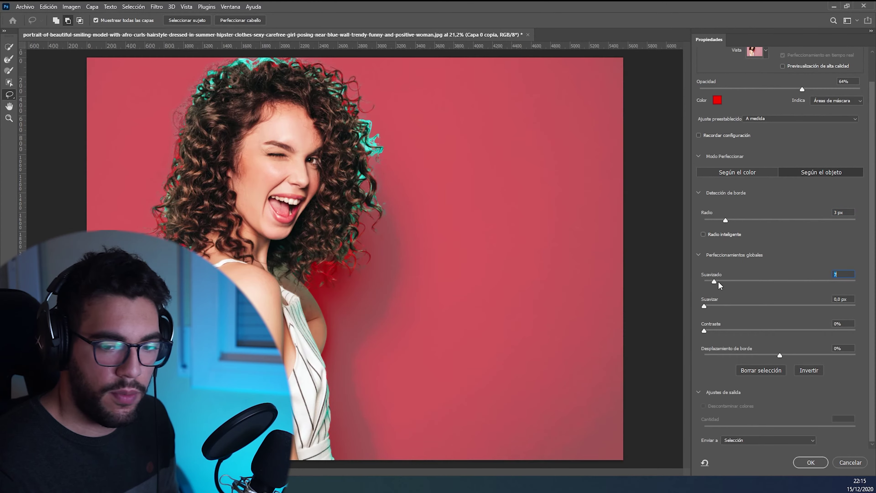
click(705, 221)
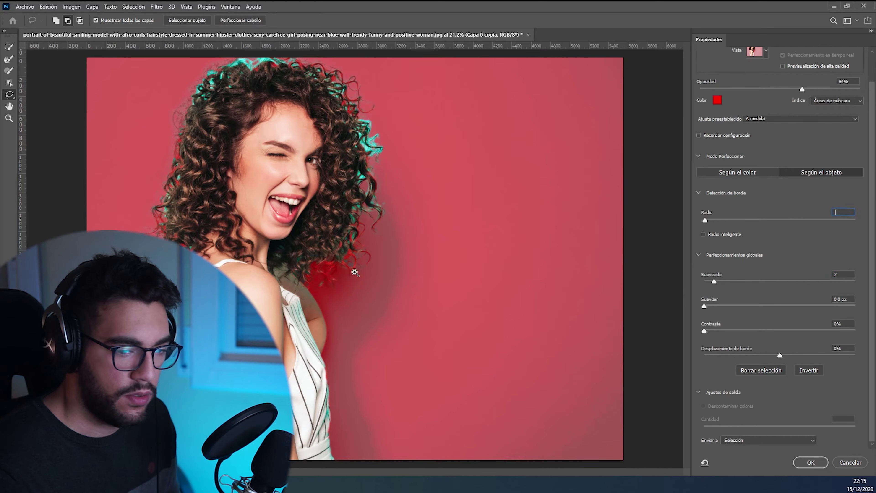
key(m)
text(0)
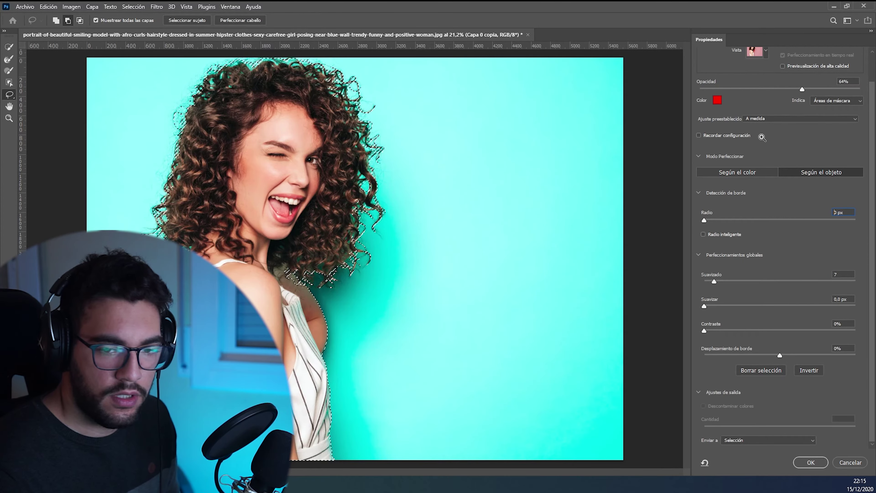
key(v)
click(432, 186)
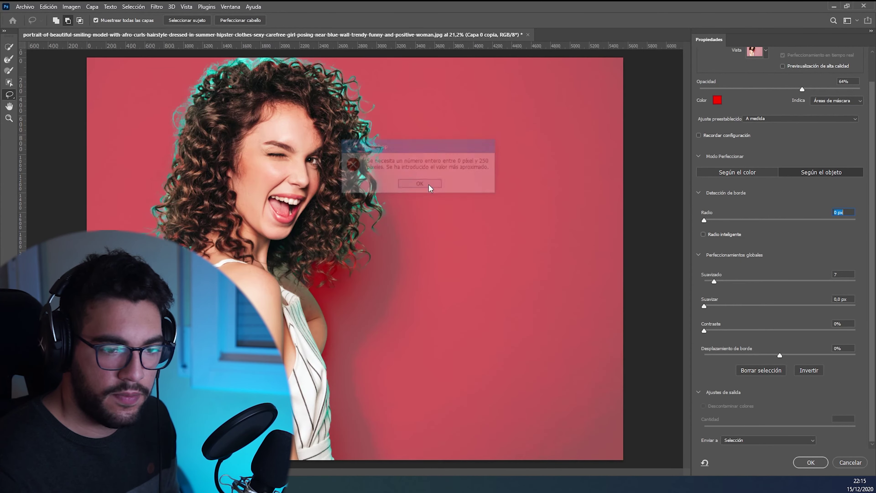
- Apply Select and Mask with Output To: Selection and copy it onto new layer Capa 4
click(777, 440)
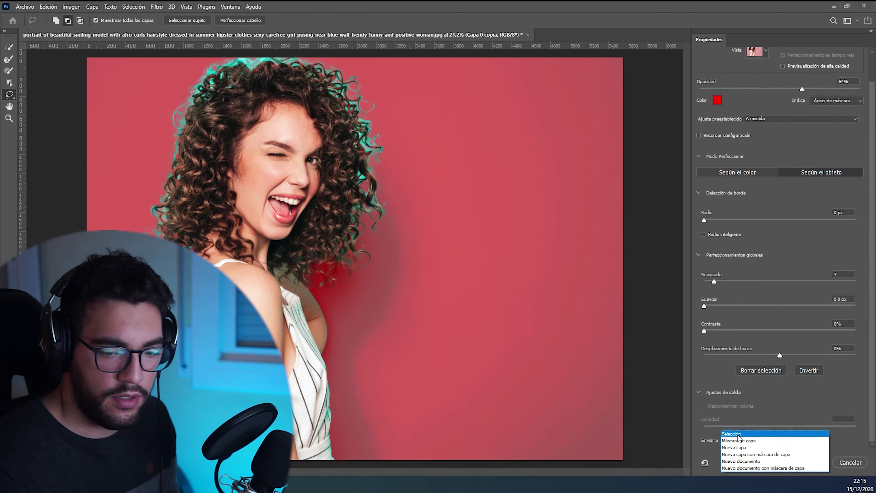
click(738, 435)
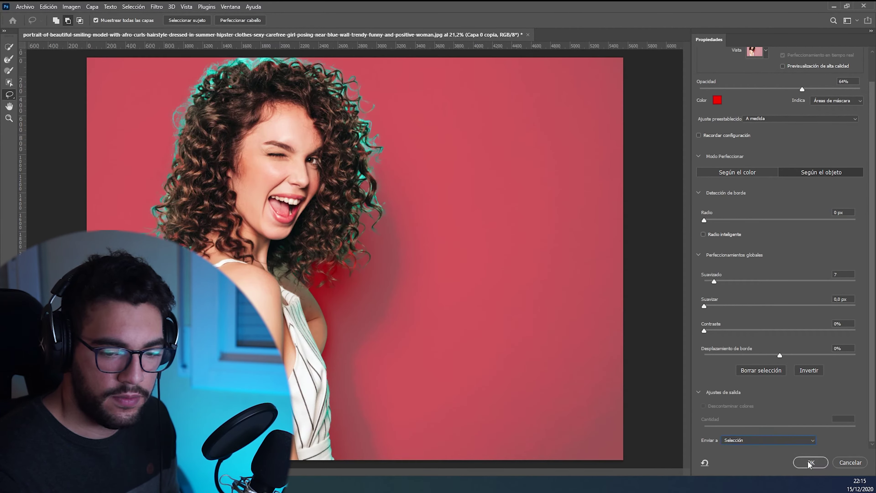
click(810, 463)
key(ctrl+j)
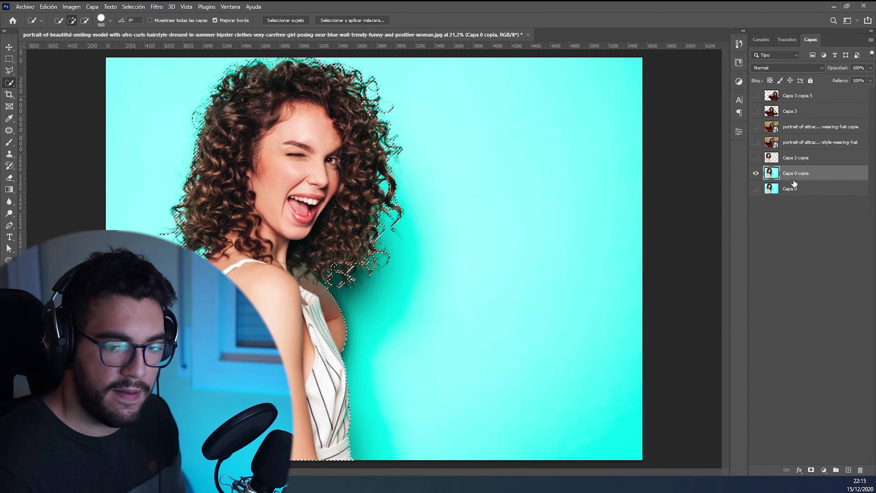
- Hide Capa 0 copia and nudge the Capa 4 cut-out slightly down and right
key(v)
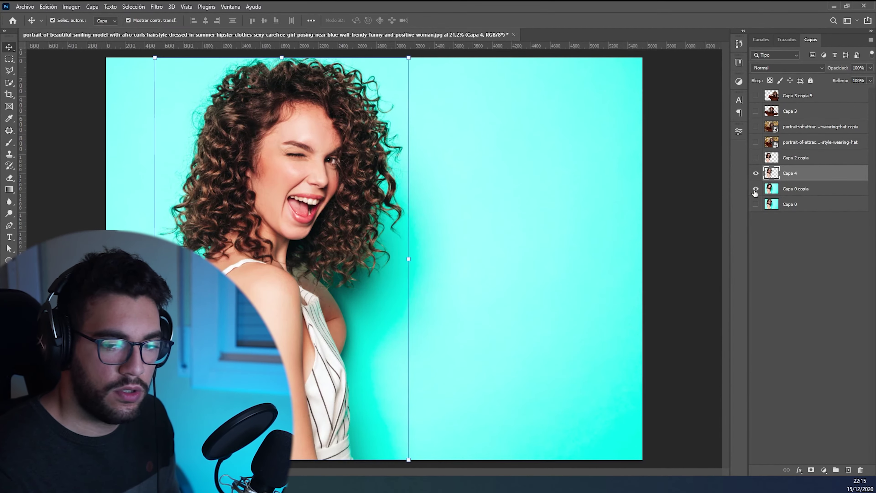
click(756, 188)
drag(282, 222, 288, 226)
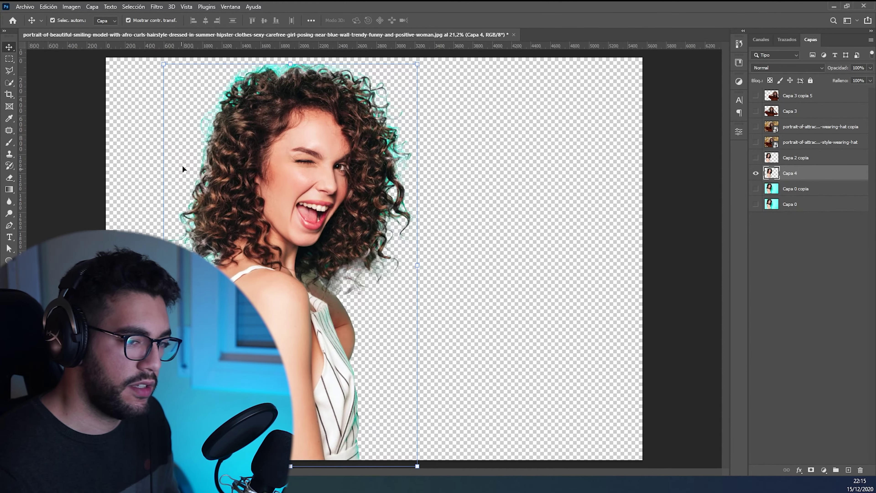
- Open the Camera Raw Filter on Capa 4 from the Filter menu
click(157, 7)
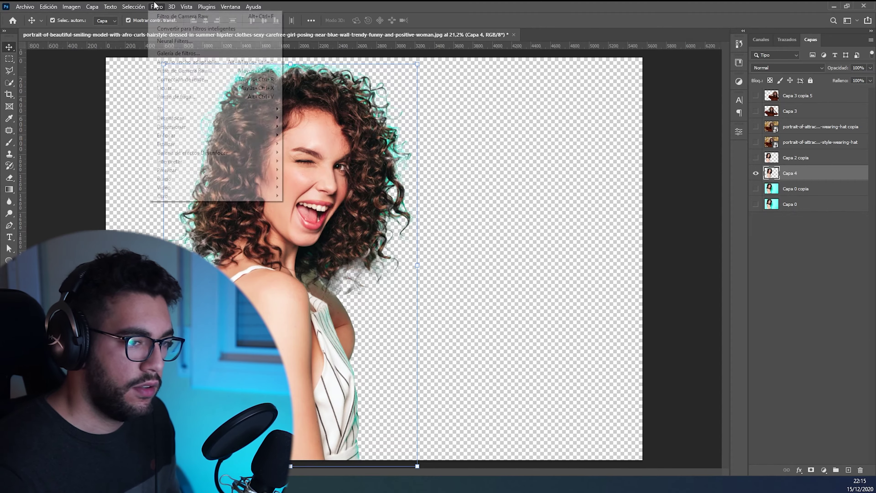
click(157, 7)
click(157, 7)
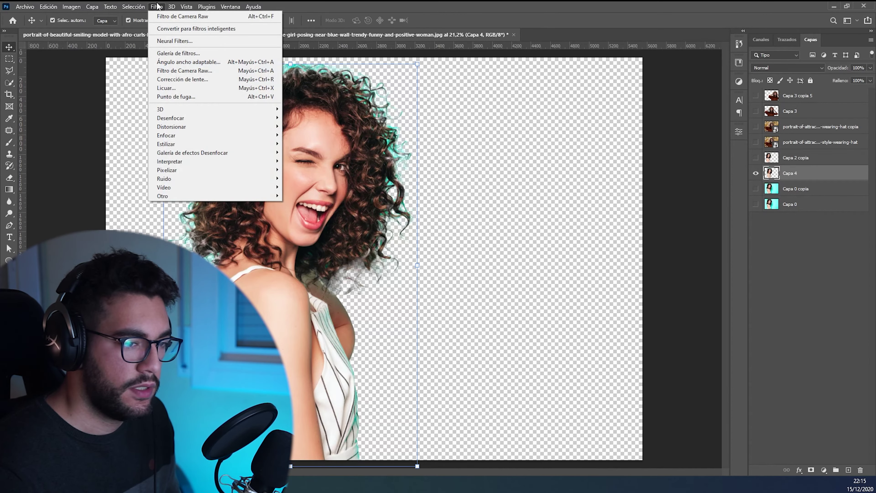
click(320, 120)
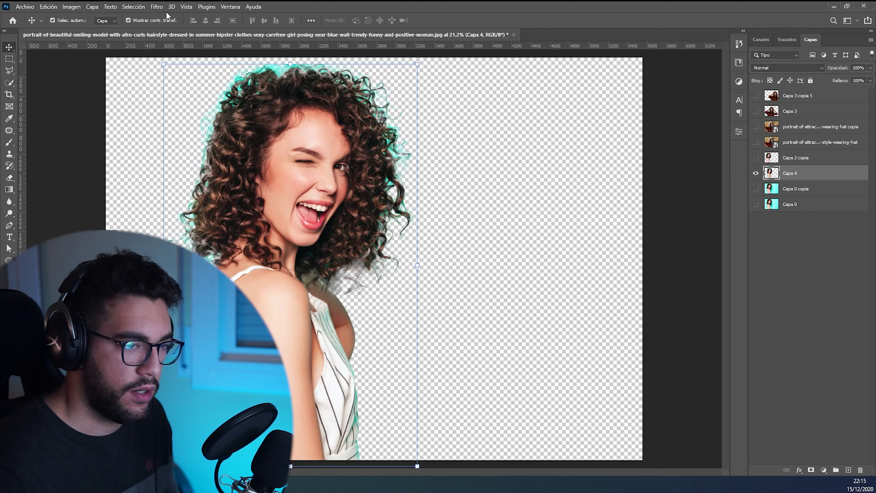
click(156, 7)
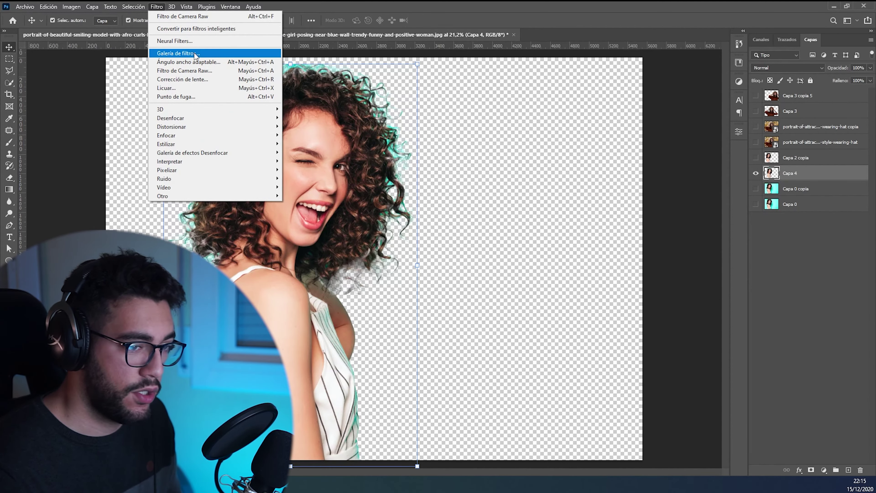
click(198, 72)
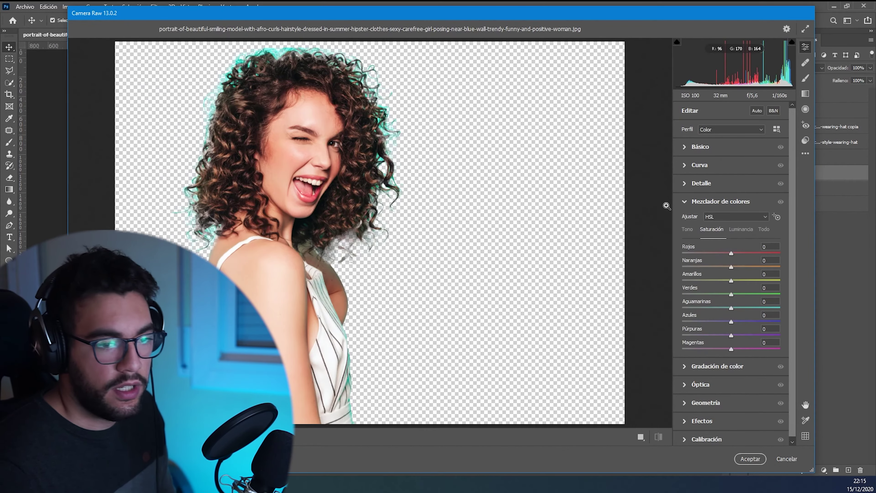
- Set Aquas and Blues saturation to -100 in the HSL colour mixer and apply the filter
scroll(705, 207, down, 1)
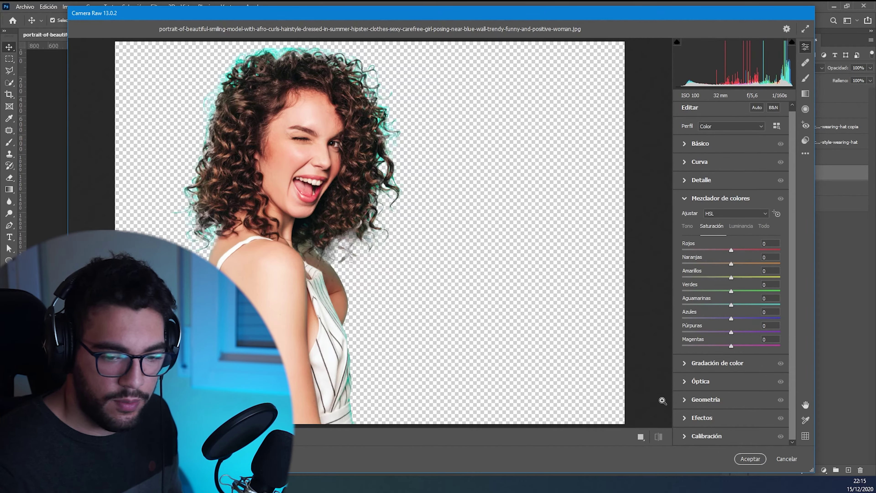
click(690, 418)
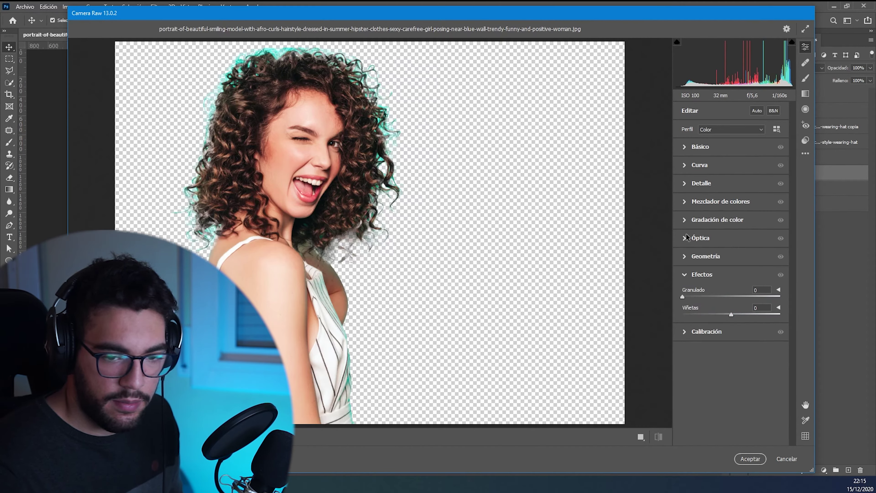
click(684, 202)
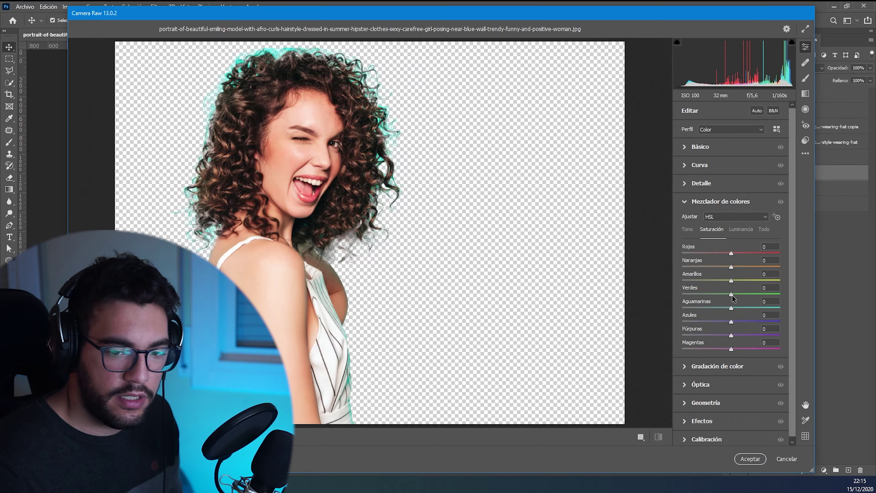
drag(731, 308, 647, 313)
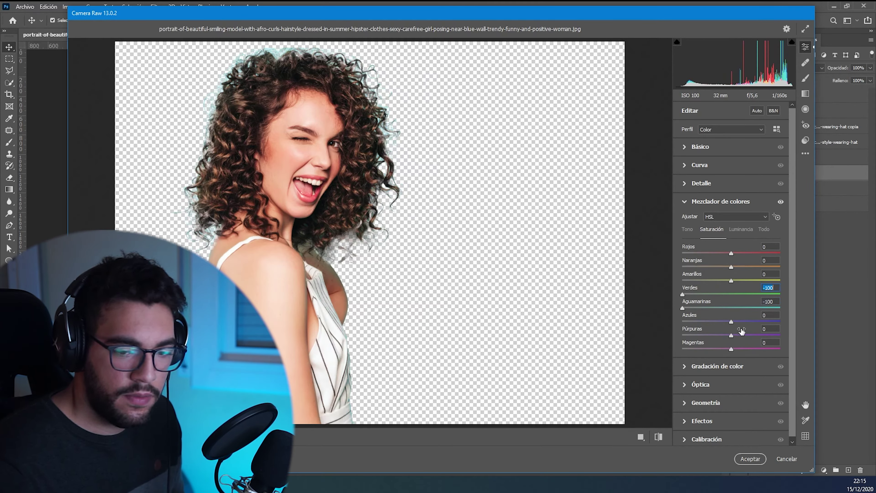
drag(731, 322, 683, 328)
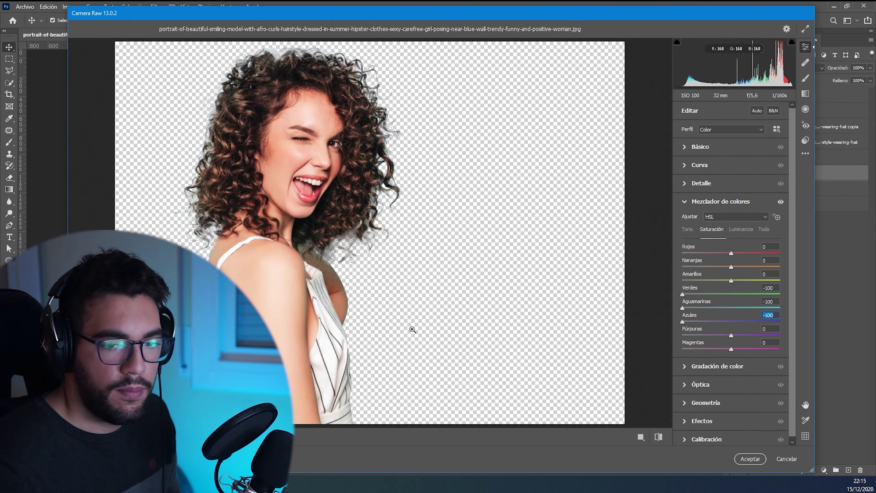
click(748, 459)
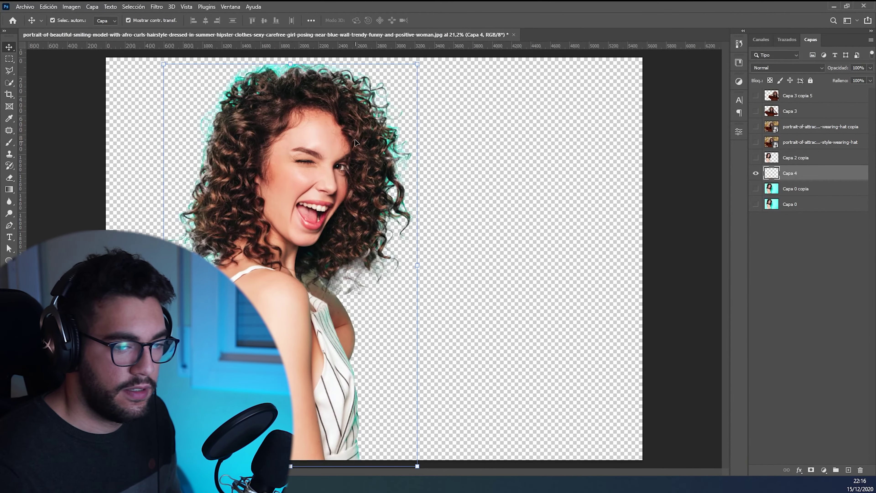
- Add a new layer Capa 5 below Capa 0 copia and fill it with a light-to-dark blue gradient
click(449, 221)
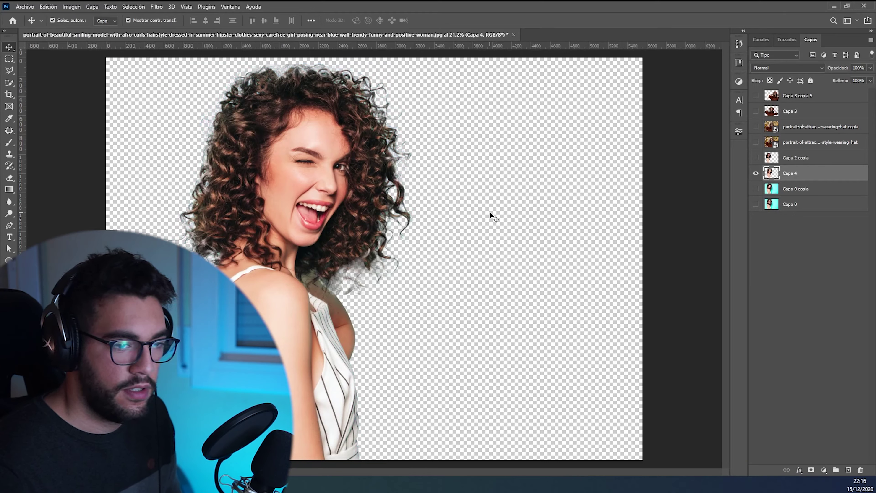
click(321, 118)
click(510, 249)
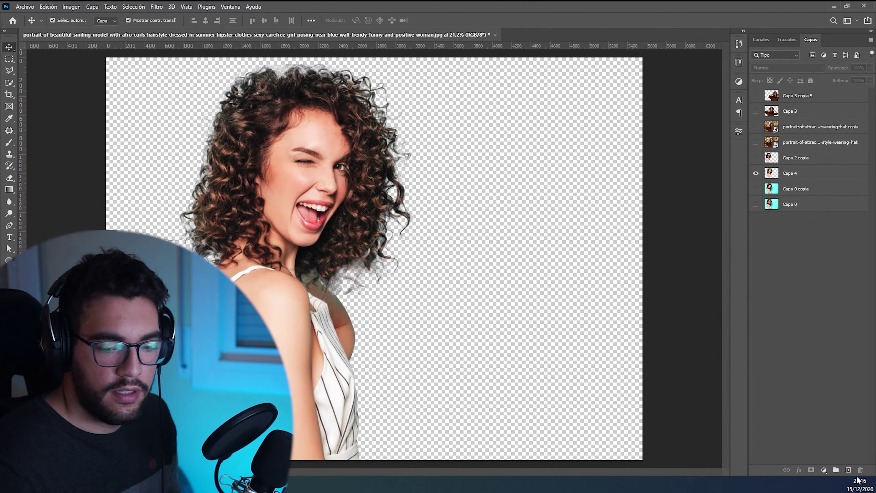
click(848, 470)
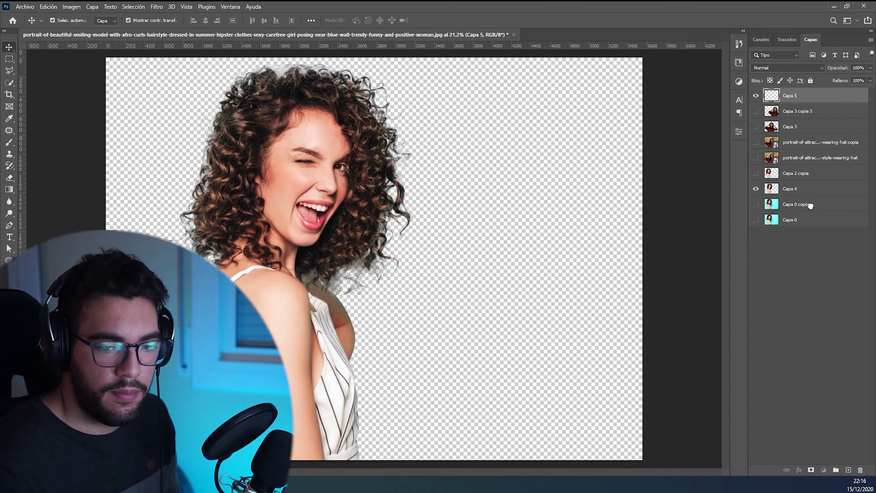
drag(810, 205, 810, 210)
click(10, 190)
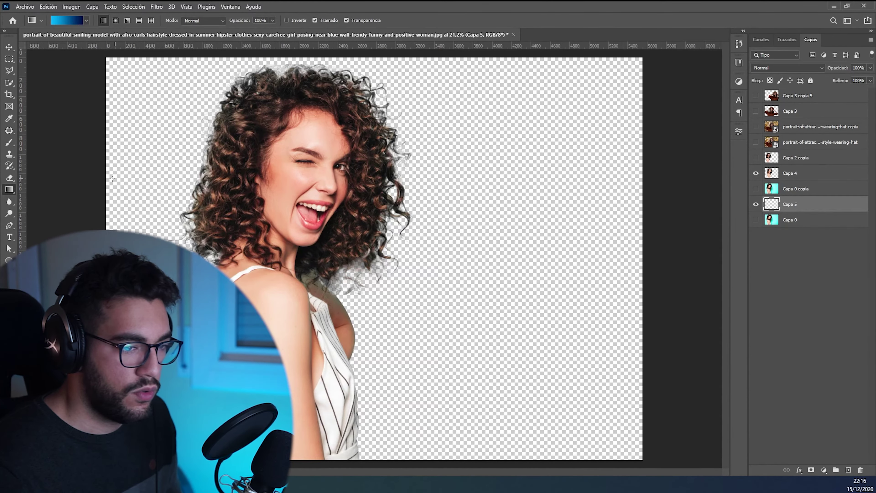
drag(113, 179, 555, 291)
- Add a white solid colour fill layer, Relleno de color 1, above Capa 5
key(v)
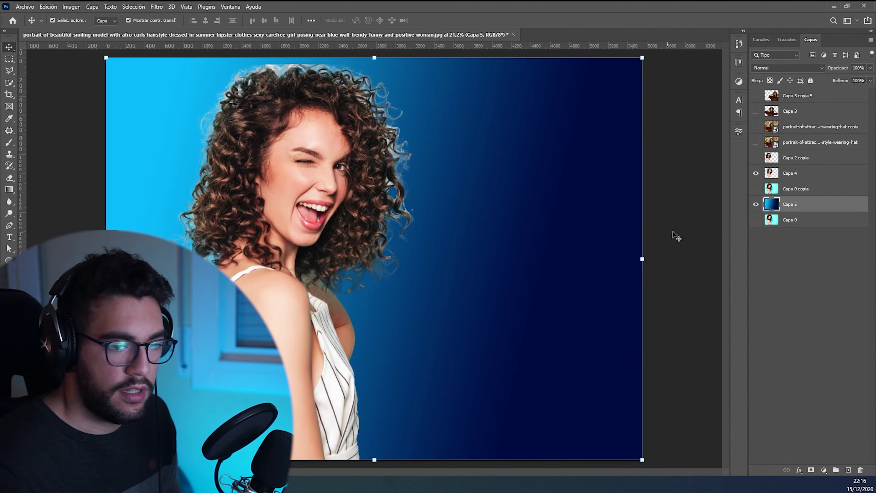
click(686, 231)
click(391, 178)
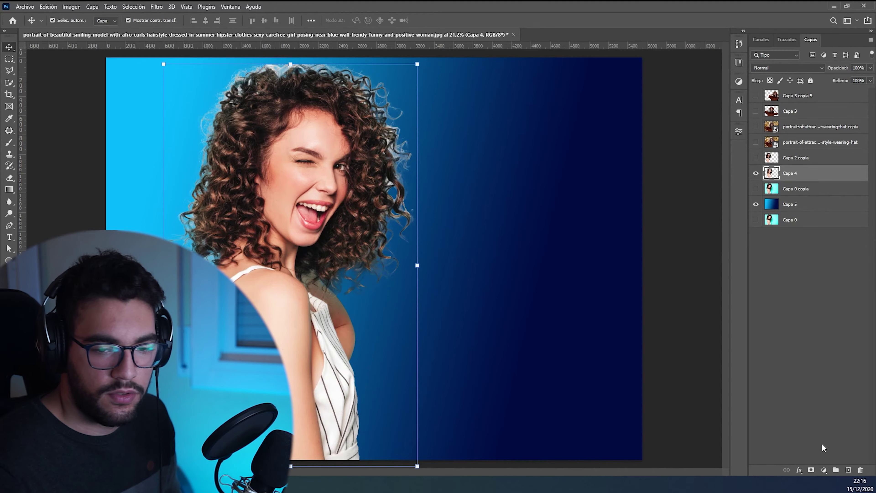
click(811, 208)
click(824, 469)
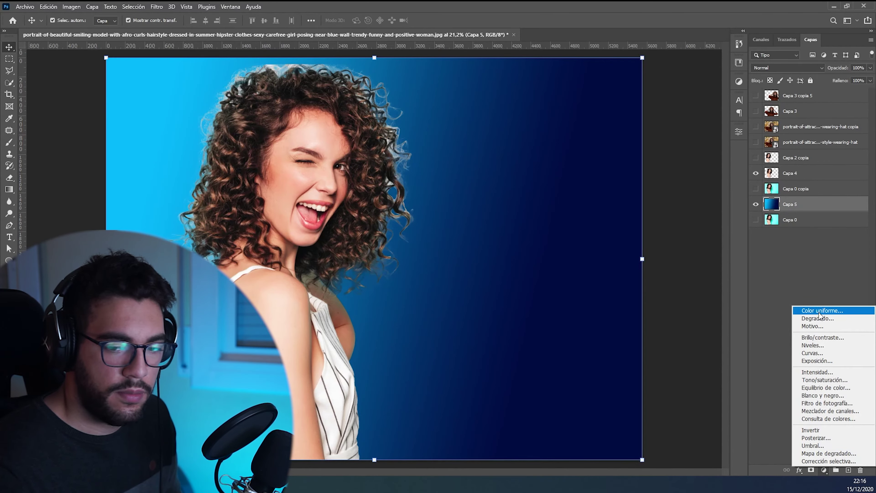
click(804, 309)
click(584, 125)
click(796, 121)
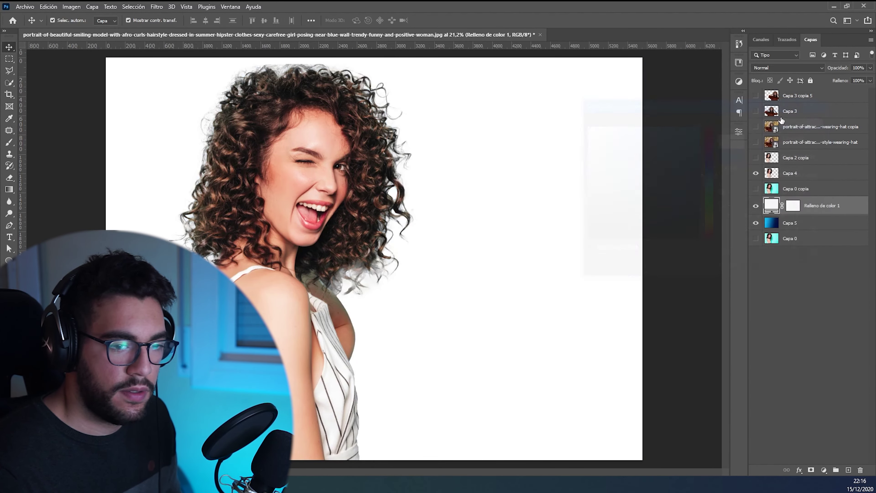
- Move the woman about 100 px left, then hide her Capa 4 cutout layer
drag(301, 138, 268, 138)
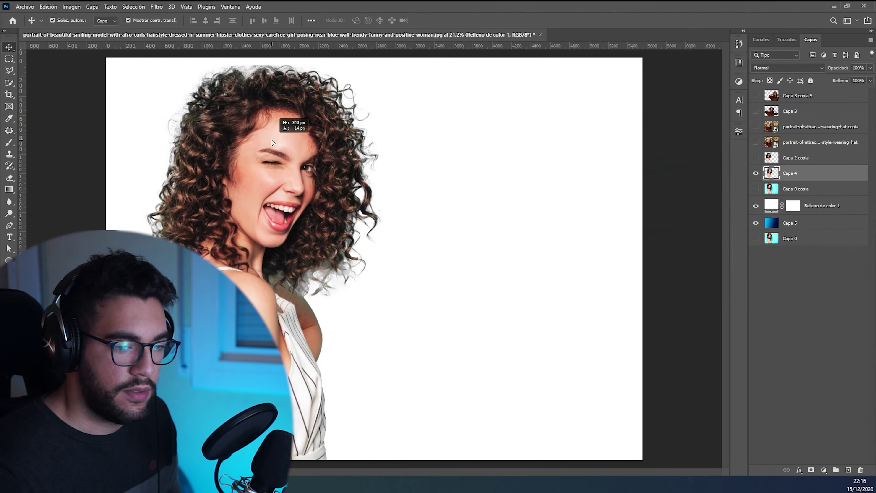
scroll(319, 287, up, 5)
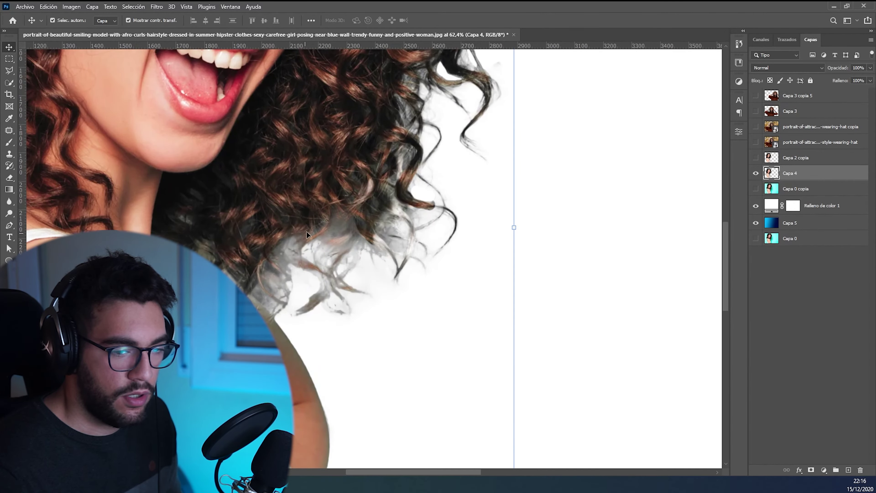
scroll(363, 224, down, 2)
scroll(414, 225, down, 1)
scroll(483, 224, down, 2)
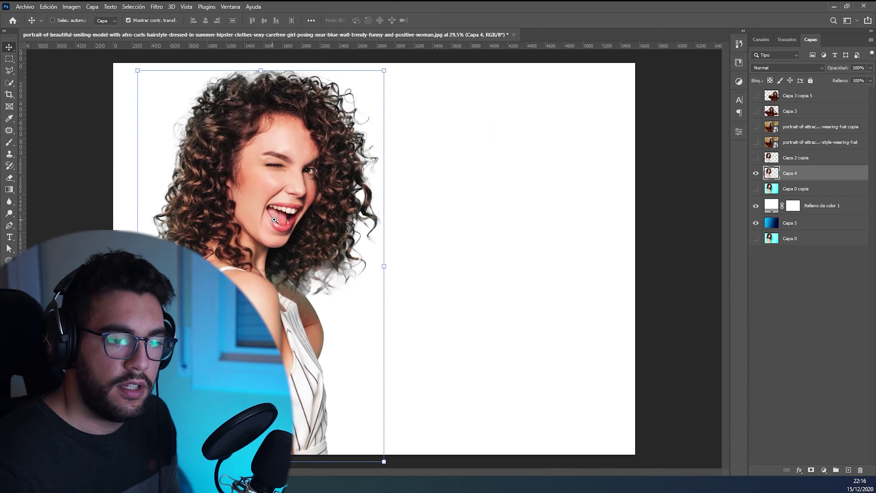
click(507, 224)
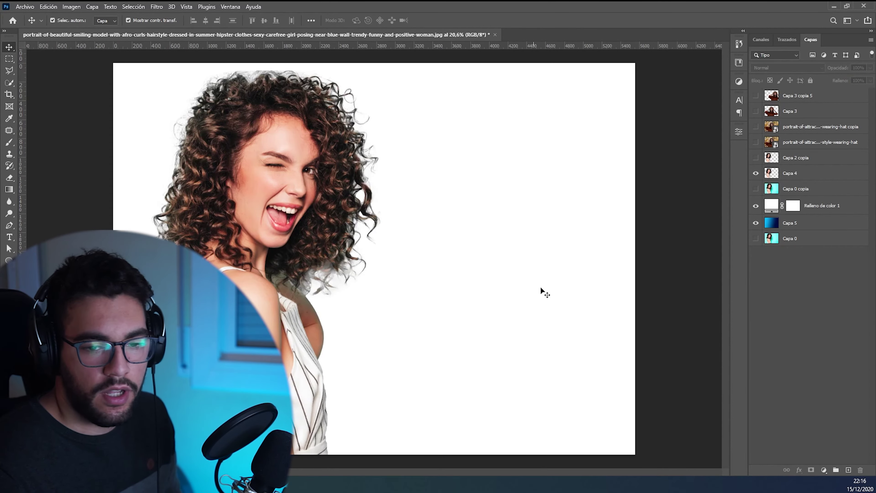
click(758, 174)
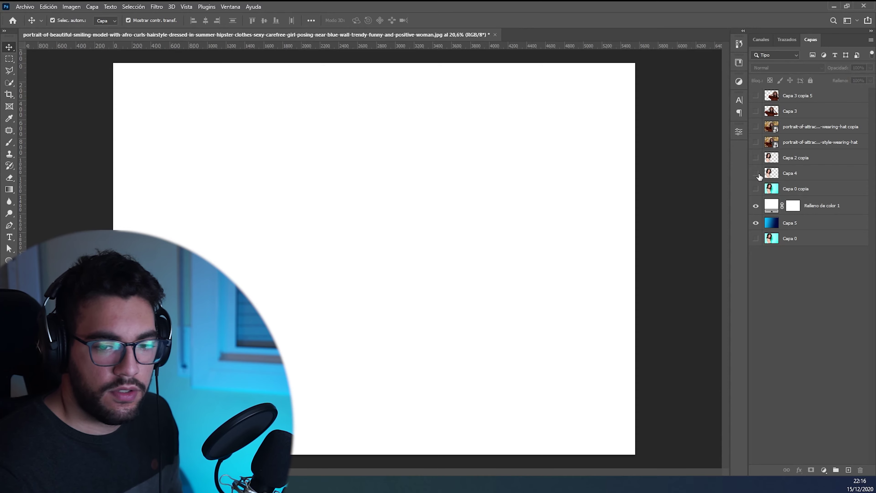
- Show the hat-wearing woman's full original photo layer with her cutout layer hidden
click(756, 127)
click(755, 126)
click(756, 111)
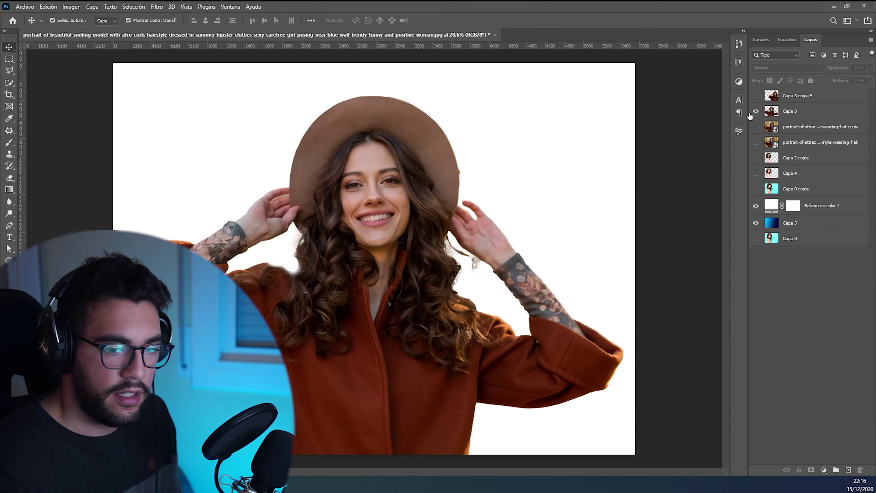
click(756, 111)
click(756, 126)
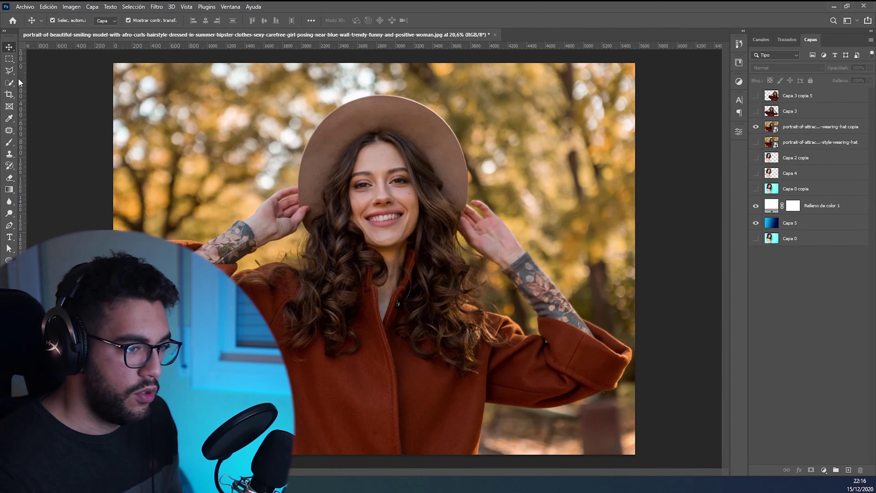
- Select the woman with Quick Selection's Select Subject on the photo layer and open Select and Mask
click(9, 83)
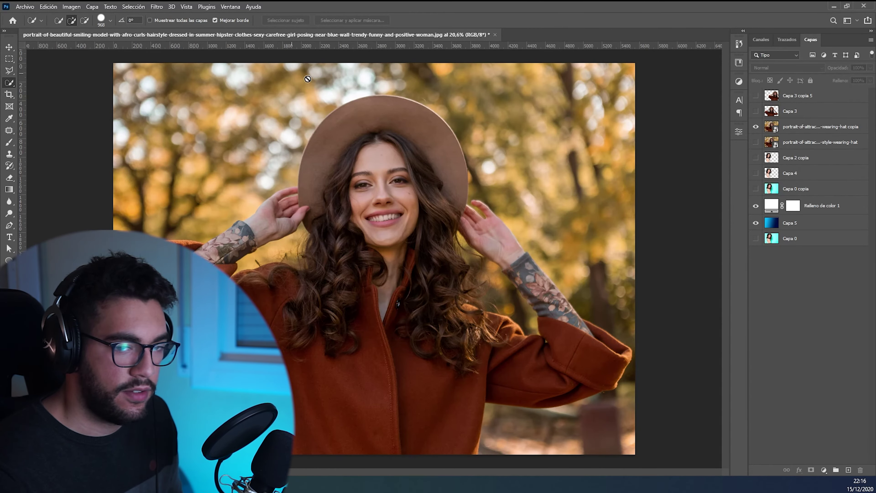
click(801, 128)
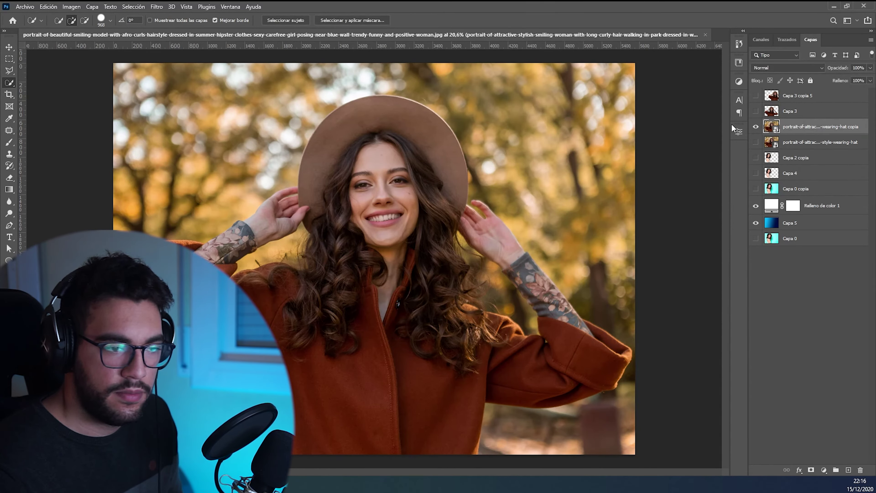
click(288, 22)
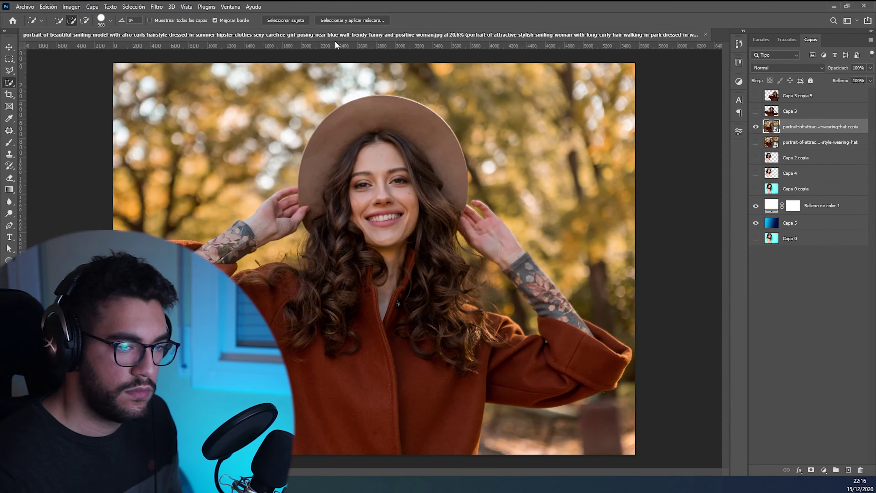
click(364, 19)
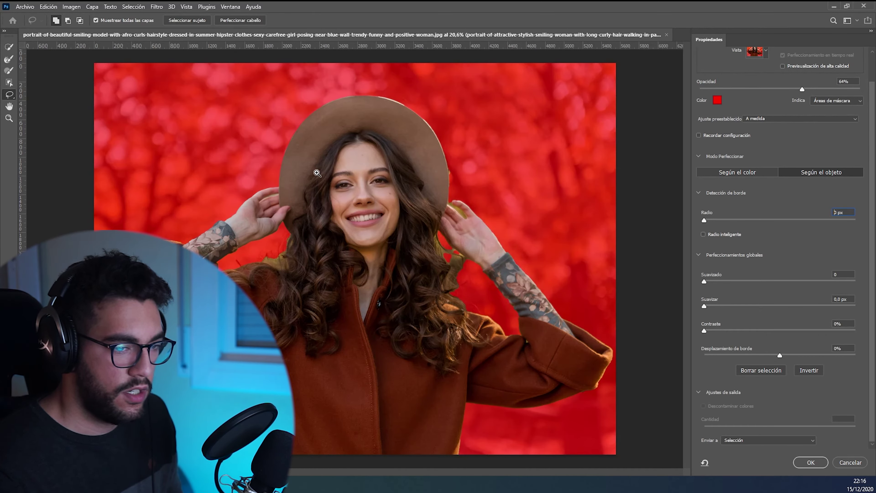
- Set the Select and Mask edge radius to 0 px, dismissing the out-of-range warning
key(Return)
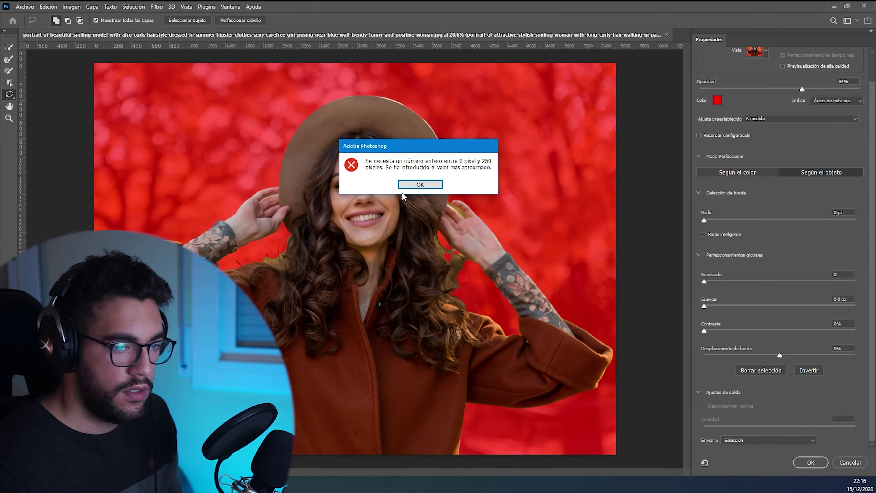
key(Return)
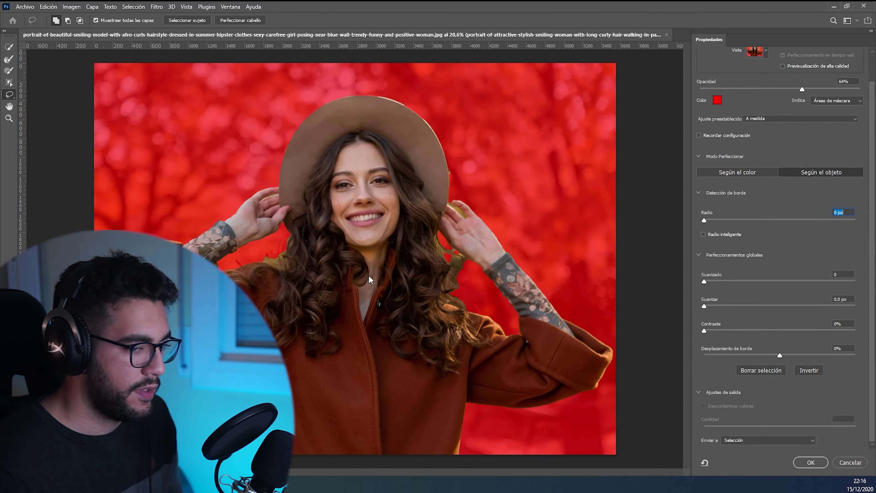
key(Return)
key(z)
click(250, 154)
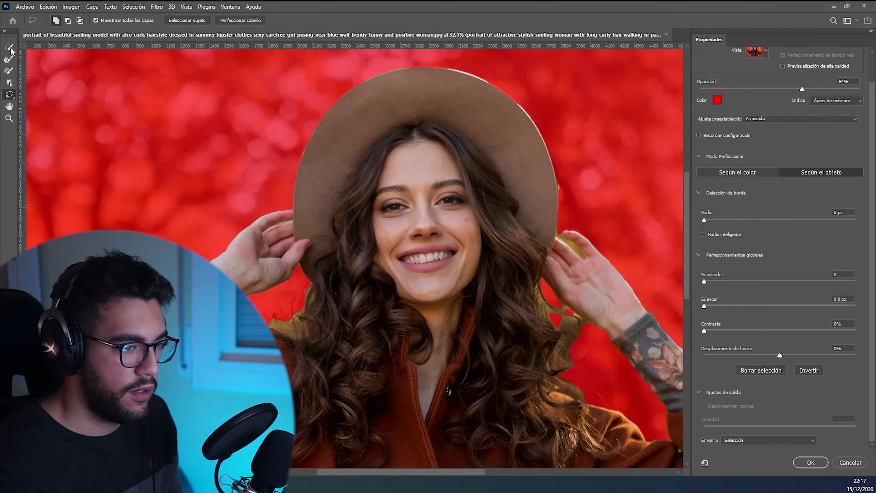
- Zoom onto the curly hair and set the Refine Edge Brush to size 79
click(9, 47)
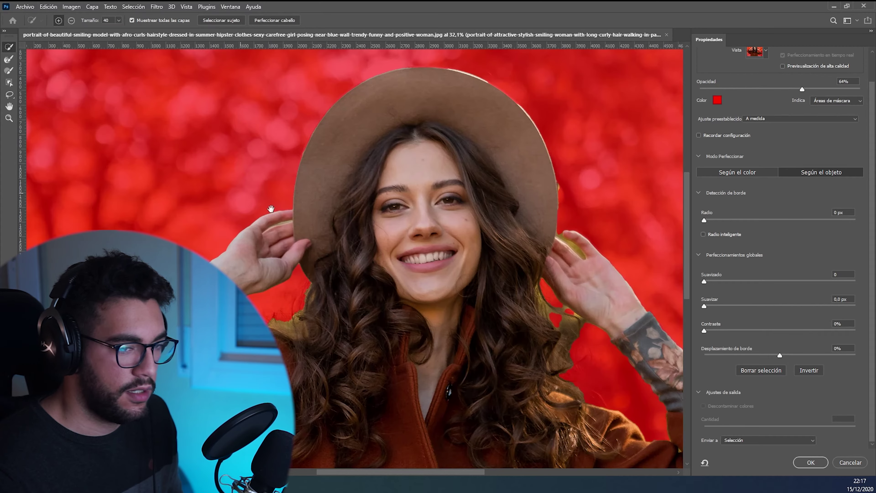
scroll(371, 281, down, 3)
scroll(370, 282, up, 1)
scroll(387, 314, up, 2)
scroll(387, 313, up, 2)
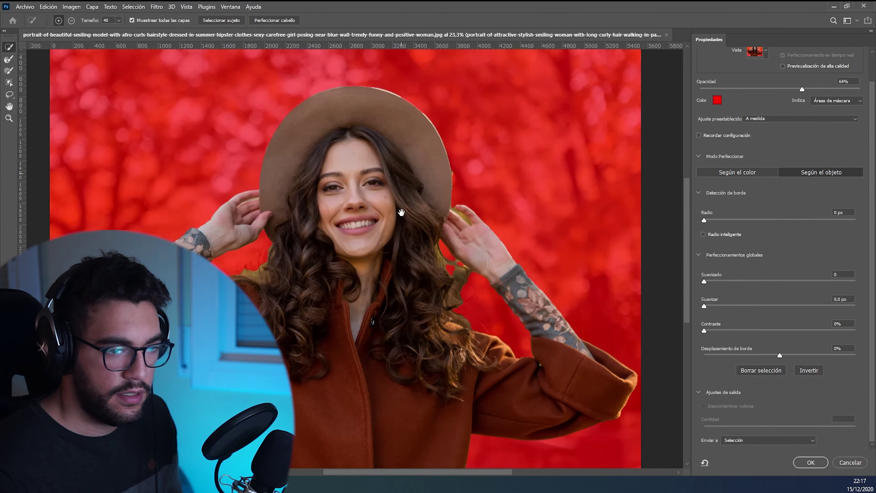
mouse_move(400, 176)
mouse_down()
mouse_move(439, 152)
mouse_move(315, 220)
mouse_up()
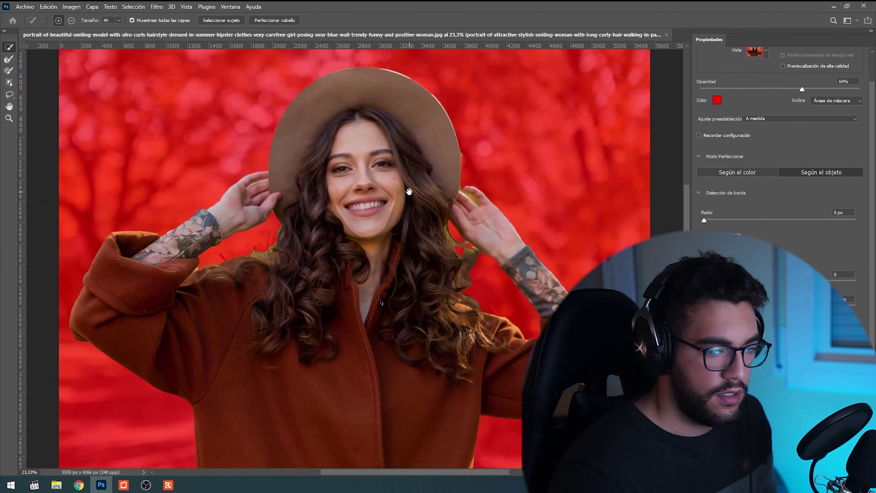
scroll(315, 220, up, 1)
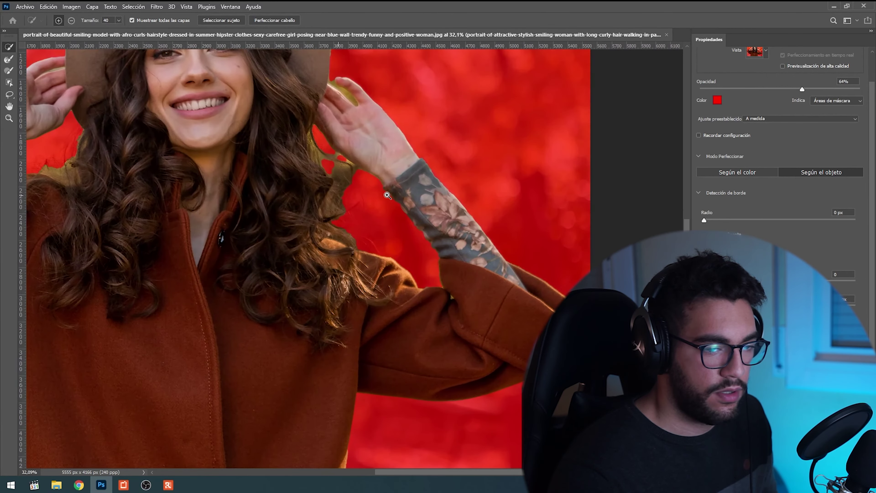
click(9, 60)
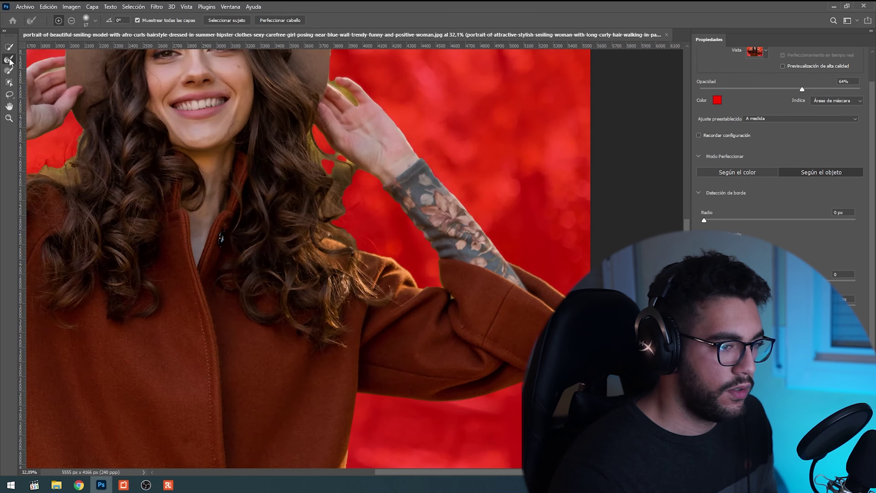
click(109, 202)
drag(94, 172, 247, 278)
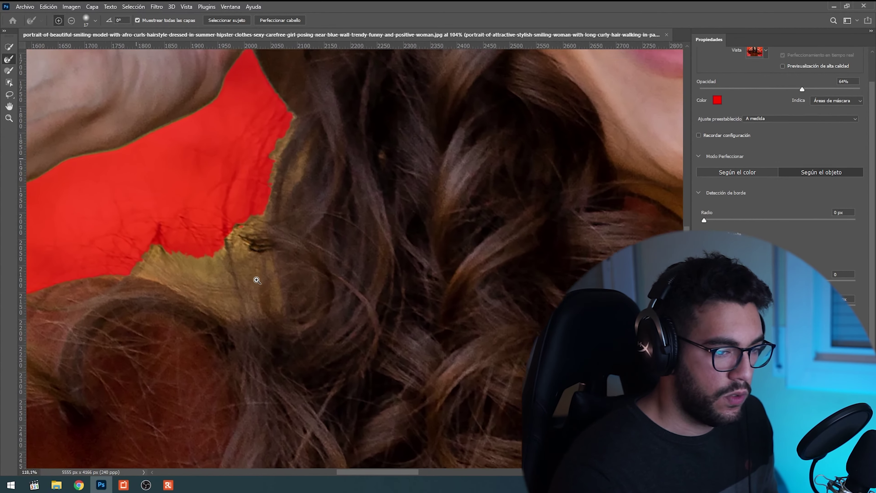
scroll(247, 279, down, 1)
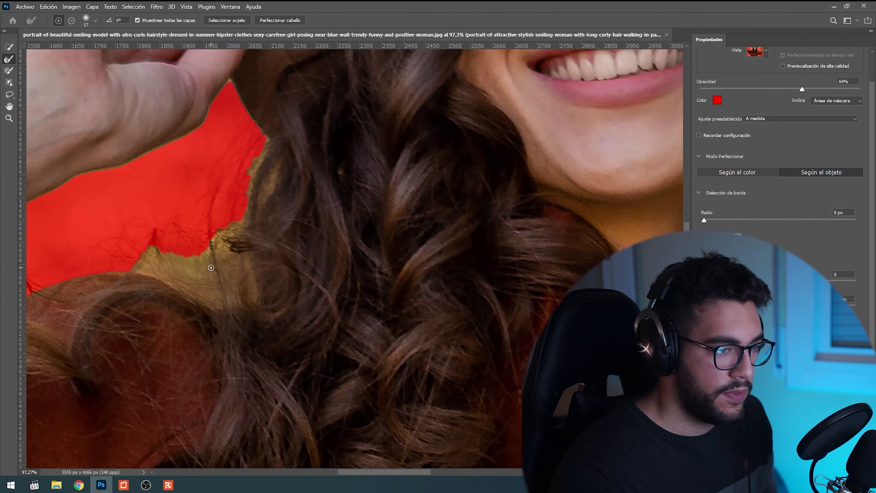
mouse_move(211, 268)
mouse_down()
mouse_move(237, 270)
mouse_move(141, 249)
mouse_up()
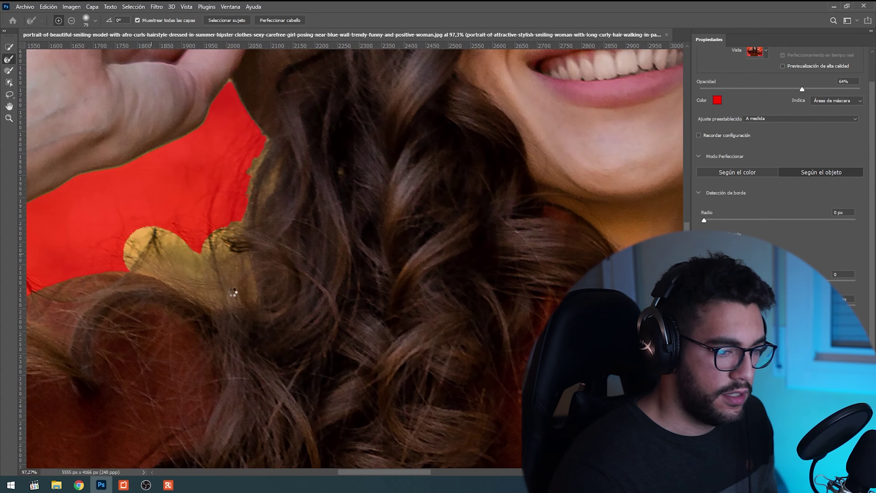
- Brush along the curly hair edges to keep loose strands, including beside the raised hand
drag(203, 245, 243, 157)
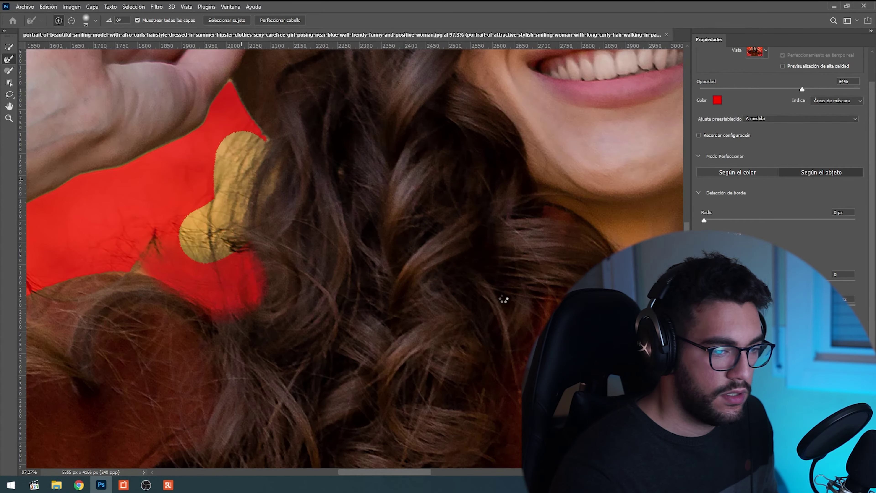
scroll(508, 299, down, 5)
scroll(449, 287, up, 3)
scroll(428, 280, up, 2)
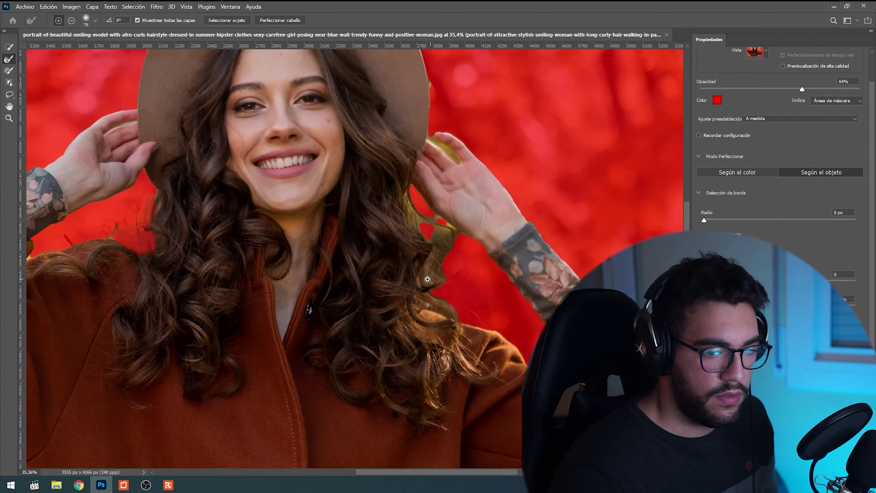
scroll(428, 279, up, 3)
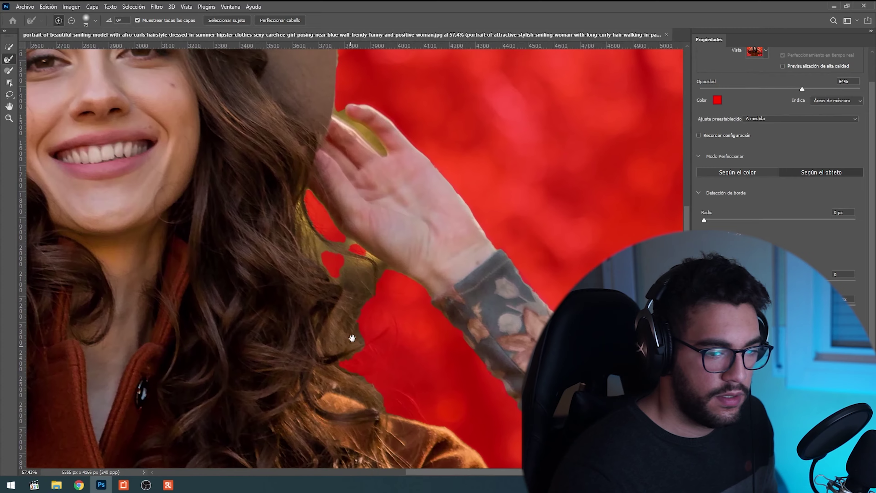
mouse_move(381, 311)
mouse_down()
mouse_move(373, 303)
mouse_move(394, 291)
mouse_up()
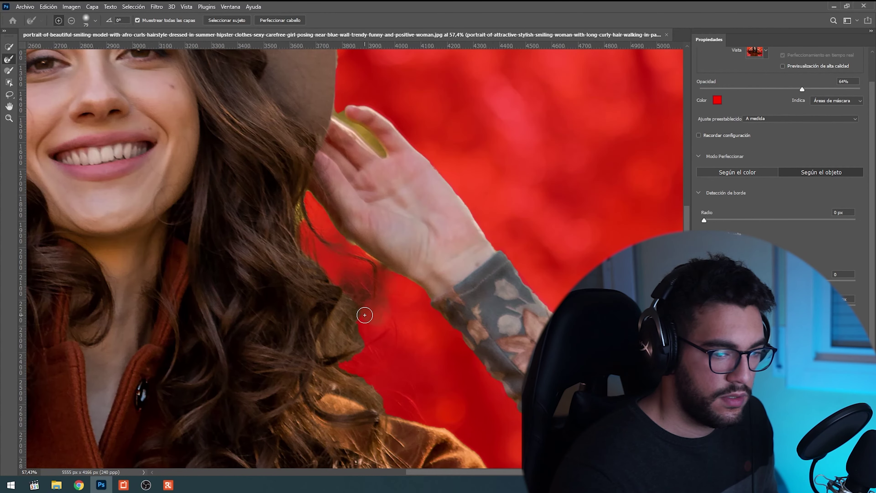
drag(357, 351, 347, 359)
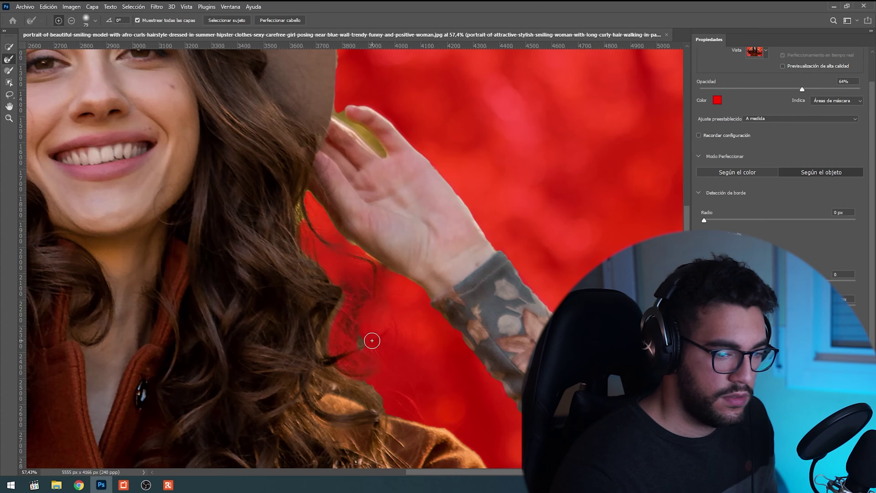
drag(349, 281, 337, 332)
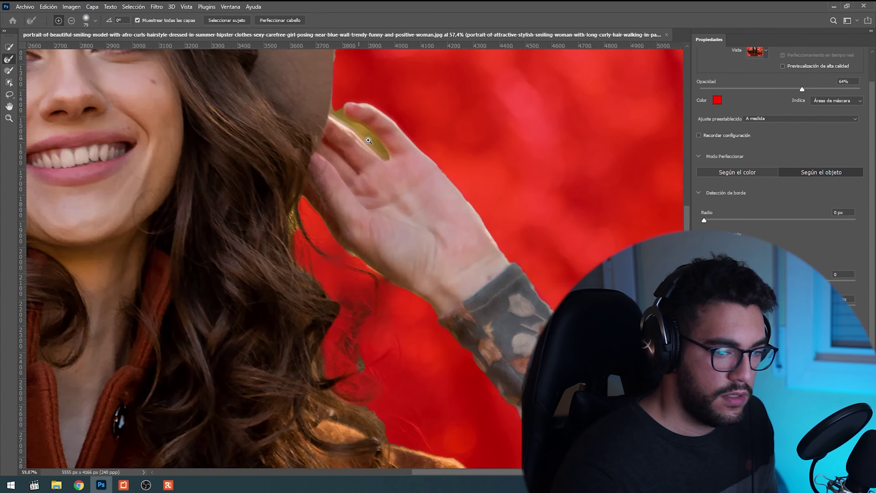
drag(376, 185, 368, 223)
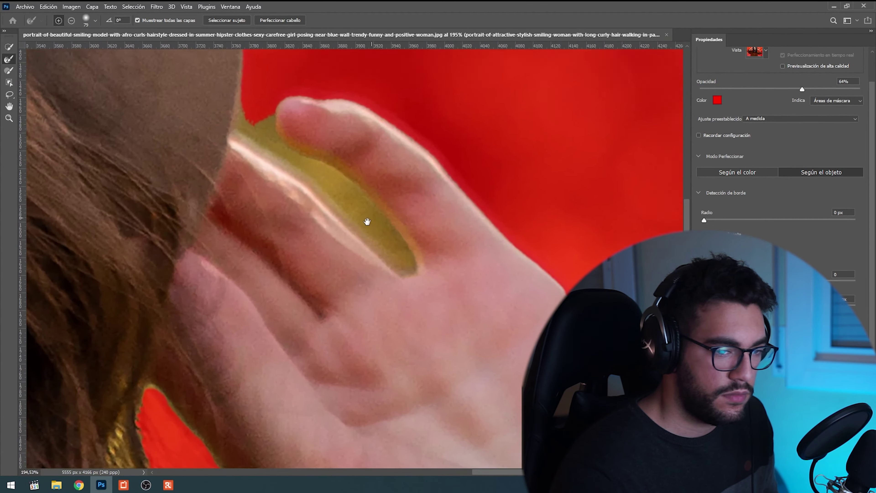
- Lasso out the background gap between the raised fingers
click(9, 94)
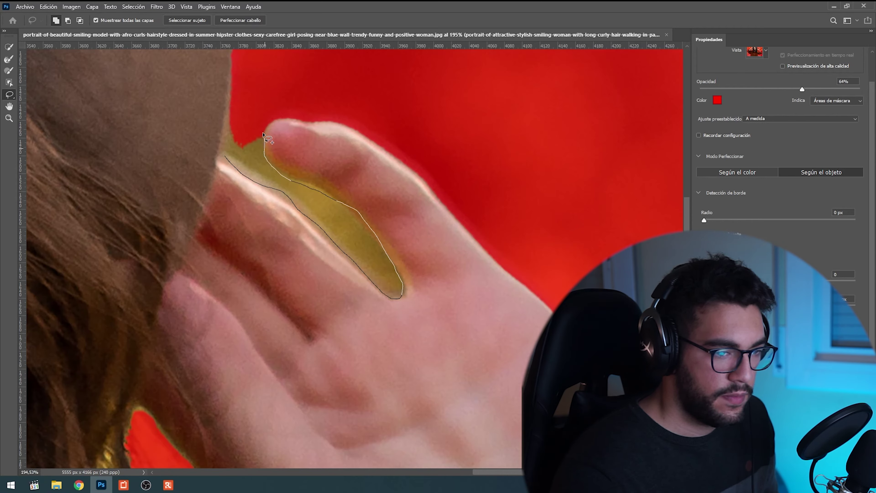
drag(218, 148, 218, 149)
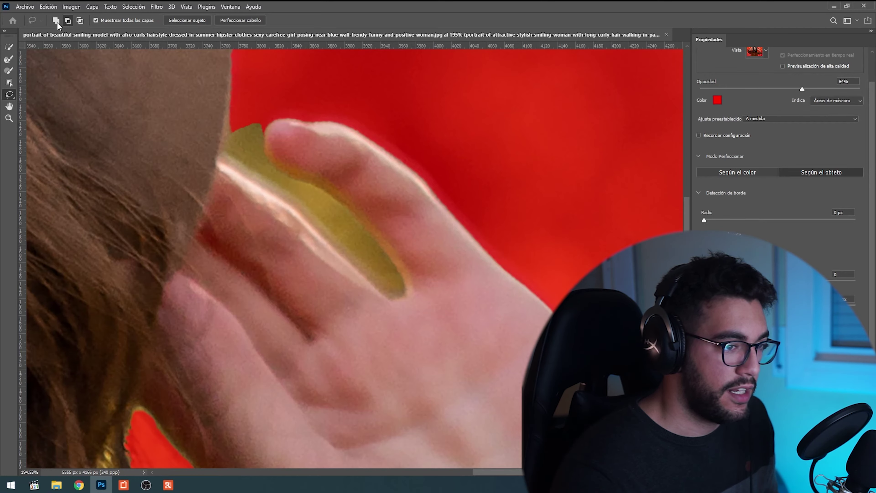
drag(224, 157, 277, 178)
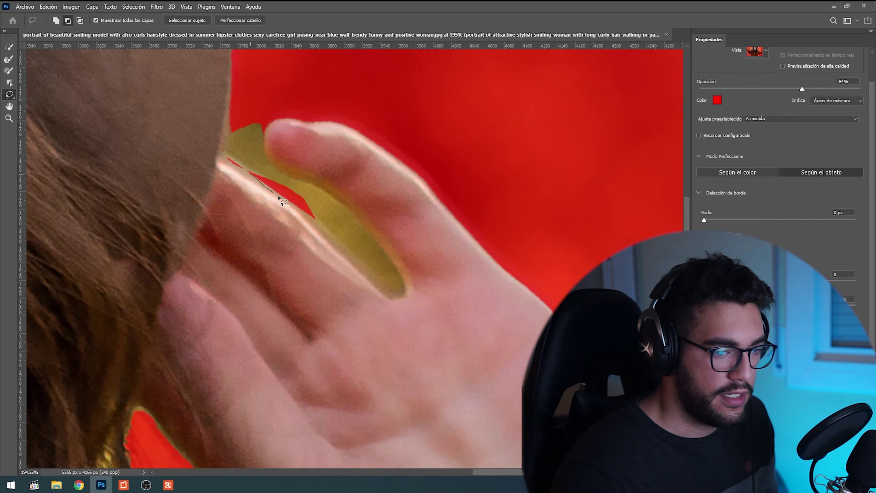
mouse_move(401, 300)
mouse_down()
mouse_move(293, 182)
mouse_move(224, 153)
mouse_up()
- Refine the edge where the hat brim meets the fingers, then zoom to inspect it
click(9, 49)
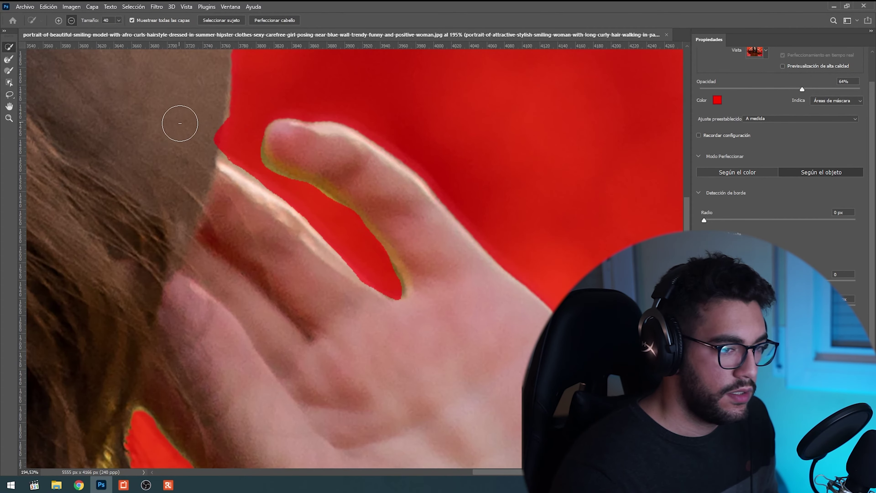
drag(207, 136, 197, 130)
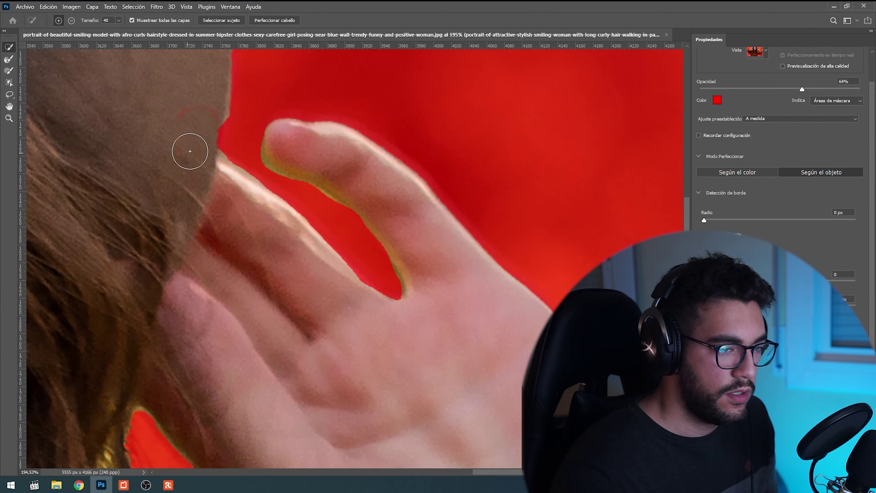
scroll(286, 178, down, 2)
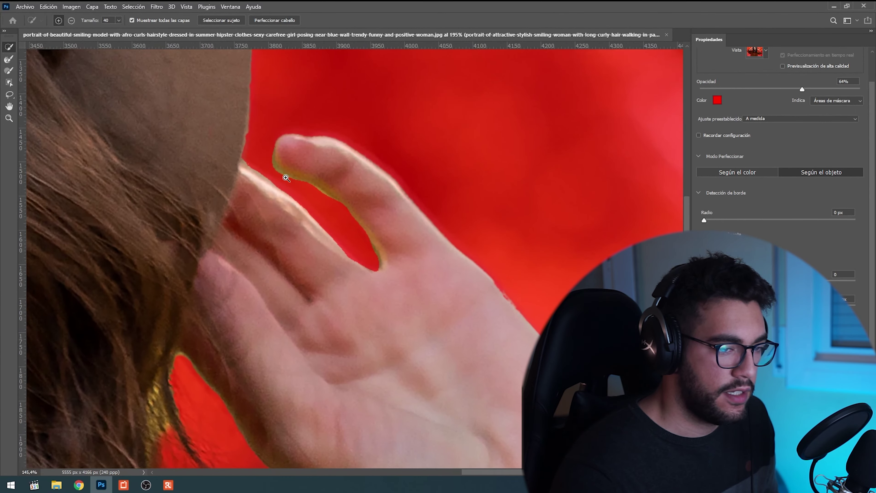
scroll(287, 180, down, 2)
scroll(290, 183, down, 2)
scroll(294, 193, up, 1)
scroll(295, 199, up, 1)
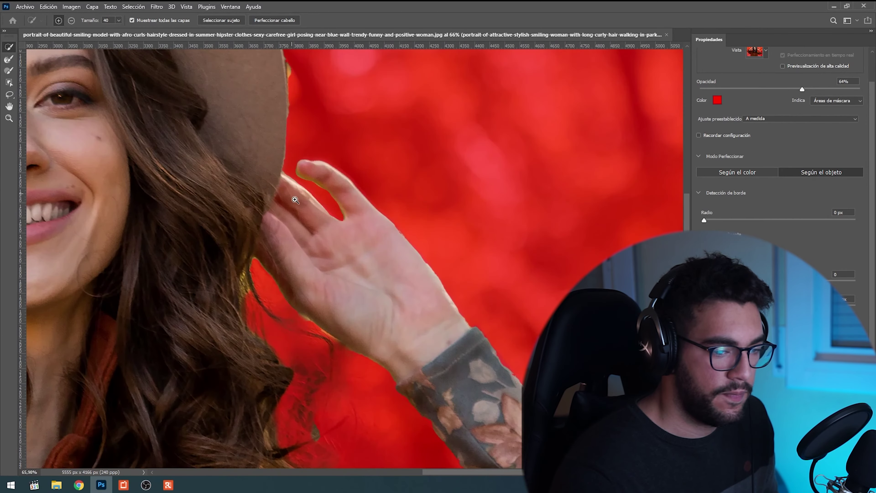
scroll(289, 186, down, 3)
scroll(289, 199, down, 2)
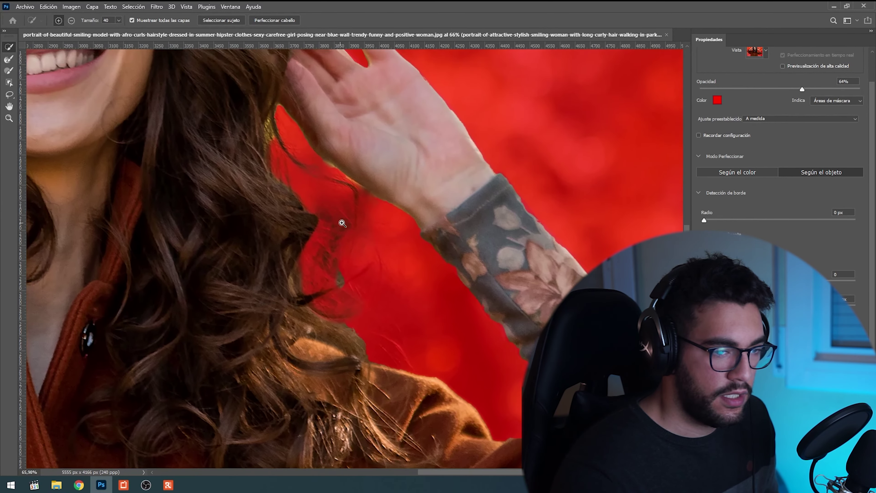
scroll(342, 222, up, 3)
scroll(316, 203, down, 1)
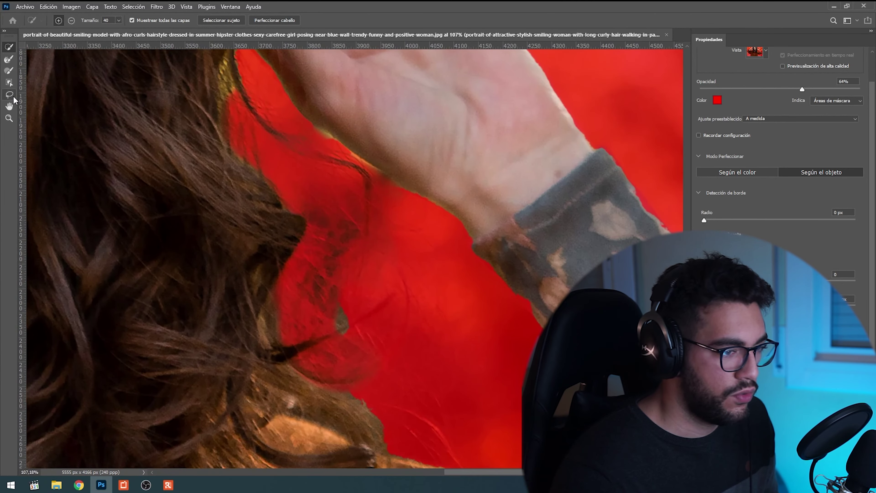
- Lasso out the stray background patches among the hair strands near the hand
click(10, 95)
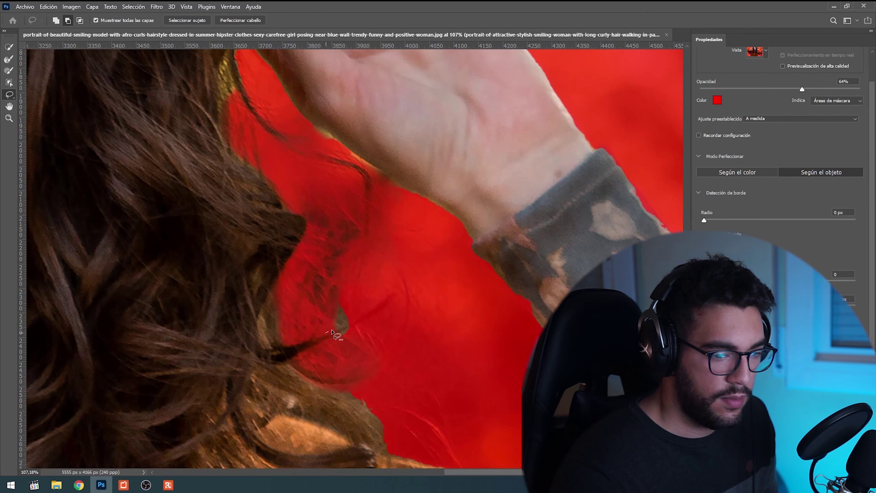
drag(352, 307, 322, 318)
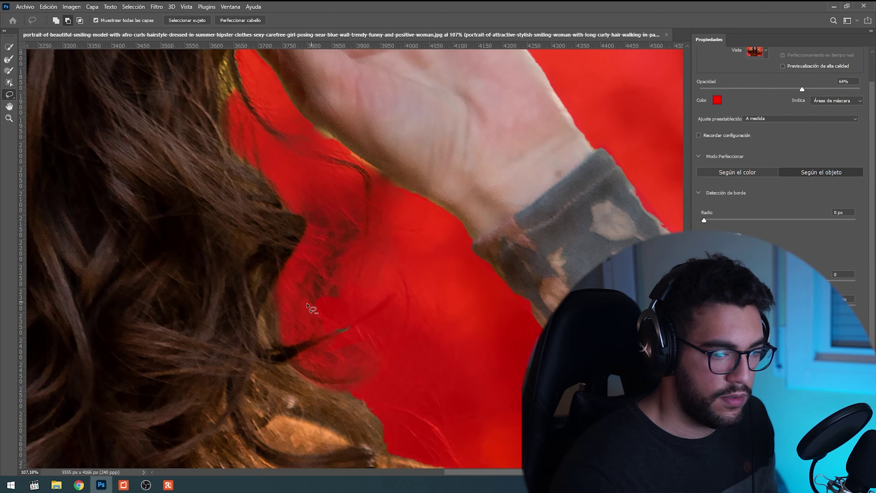
drag(341, 267, 300, 322)
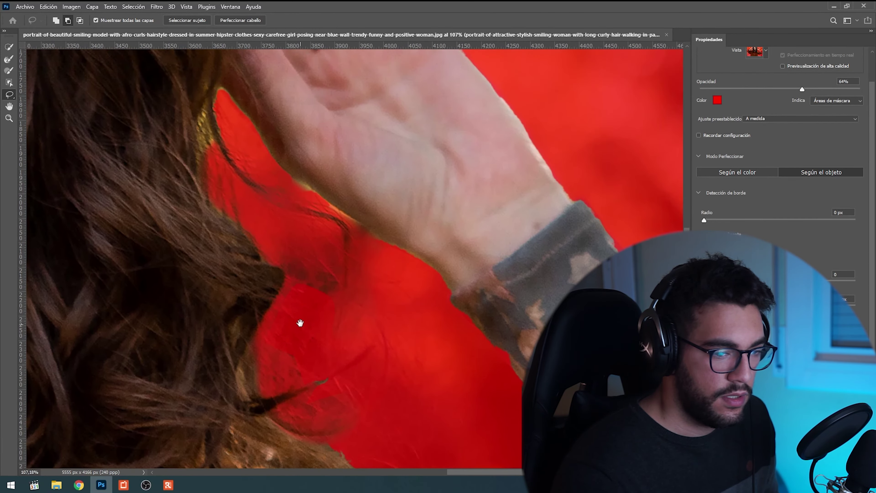
drag(328, 240, 268, 245)
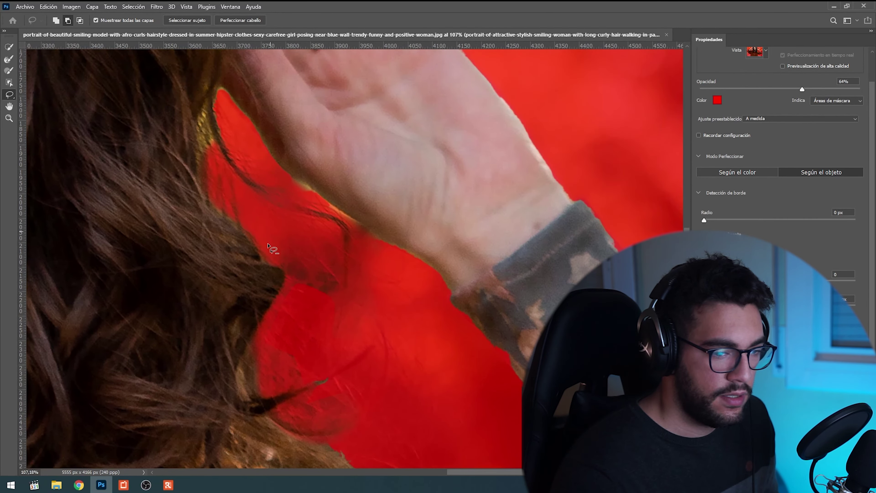
drag(323, 301, 302, 288)
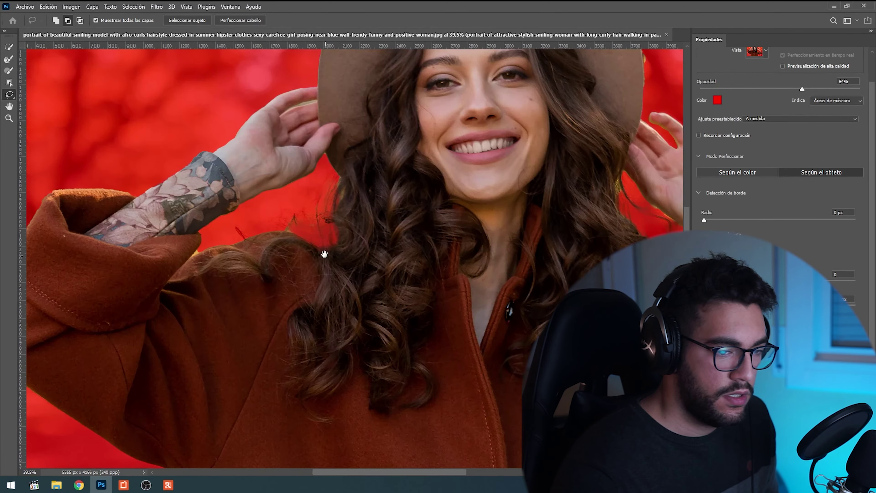
mouse_move(325, 254)
mouse_down()
mouse_move(357, 245)
mouse_move(439, 149)
mouse_up()
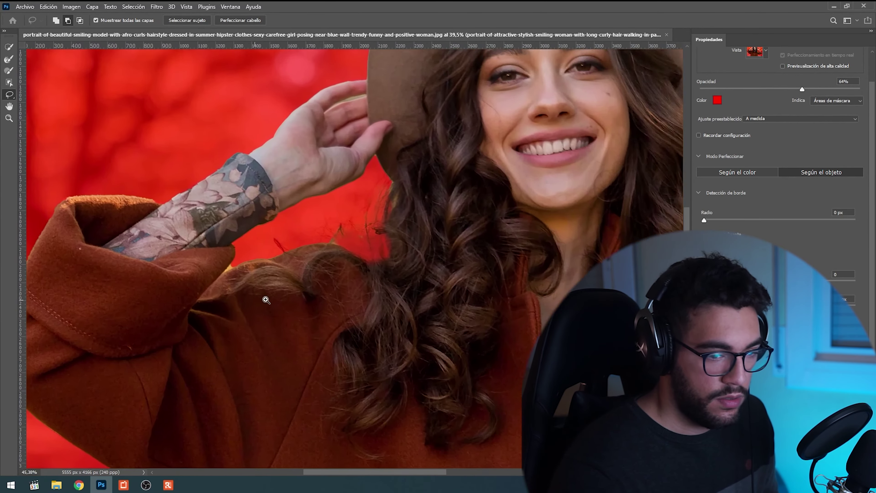
- Lasso out the pale sliver between the patterned sleeve and the coat shoulder
mouse_move(264, 298)
mouse_down()
mouse_move(290, 296)
mouse_move(265, 321)
mouse_up()
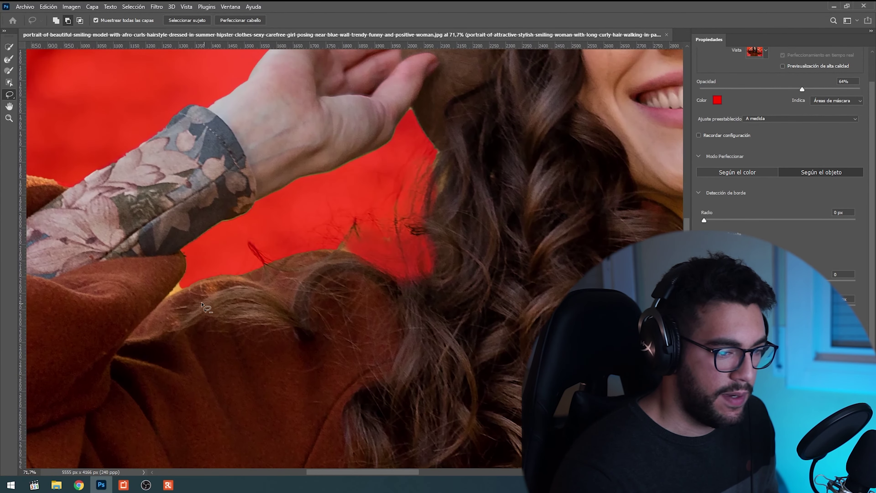
drag(179, 283, 268, 222)
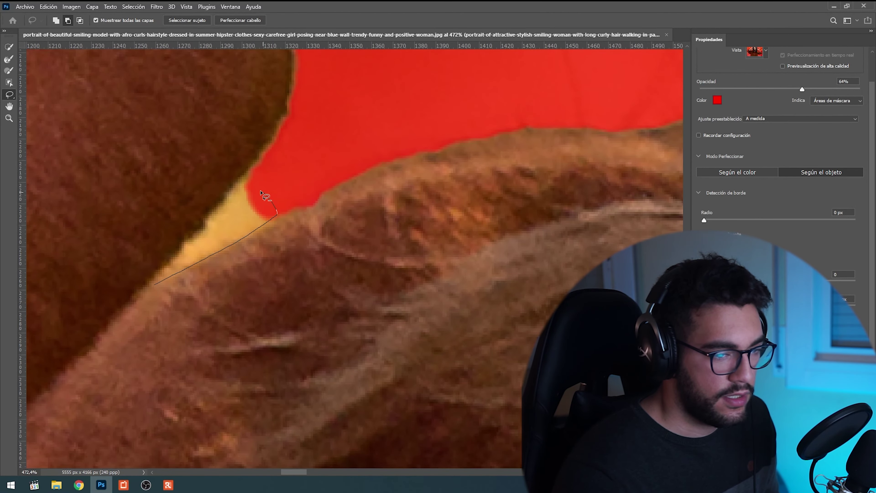
mouse_move(260, 192)
mouse_down()
mouse_move(235, 190)
mouse_move(213, 210)
mouse_up()
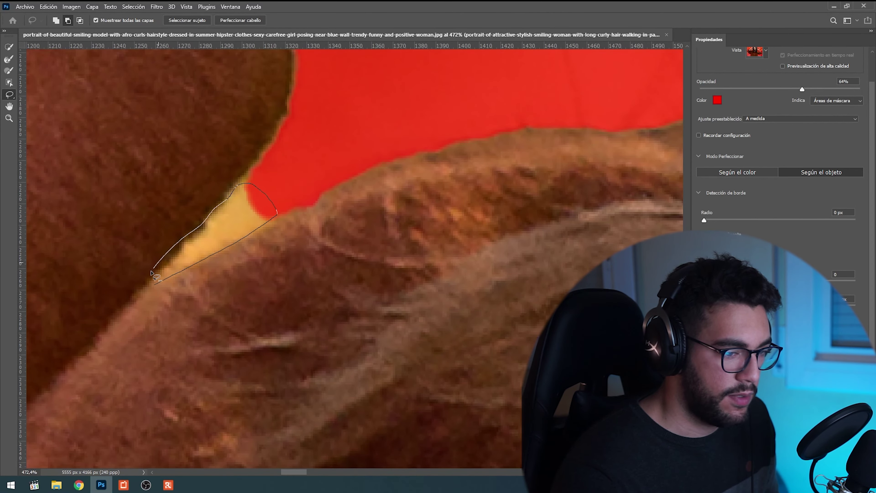
drag(149, 288, 150, 287)
scroll(329, 248, down, 6)
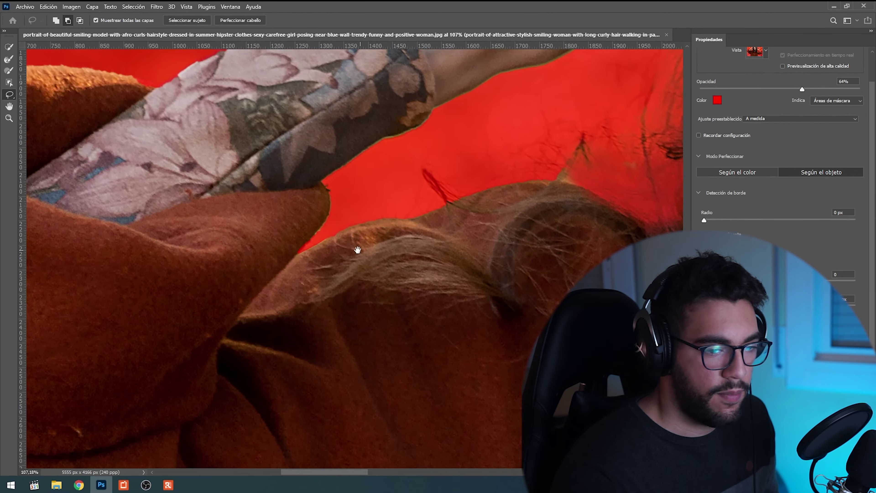
scroll(329, 248, down, 2)
scroll(337, 250, down, 1)
scroll(336, 251, up, 4)
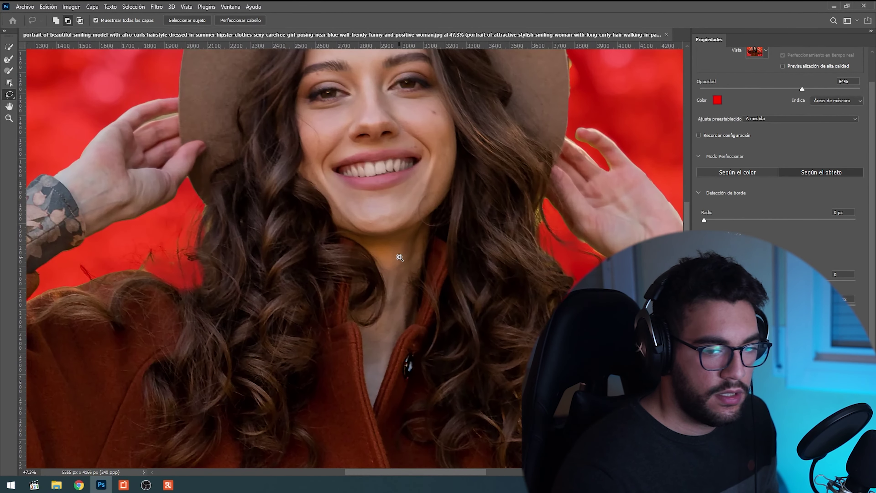
scroll(536, 255, up, 2)
scroll(535, 254, up, 2)
drag(362, 294, 348, 327)
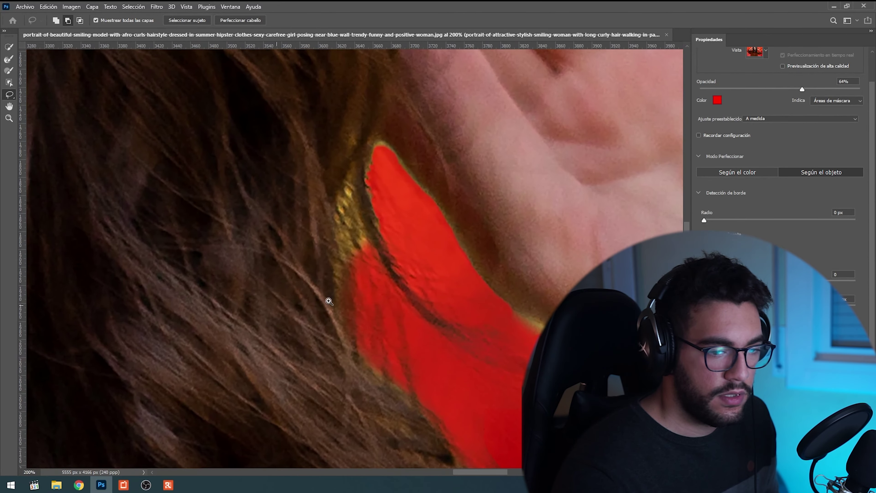
- Subtract the yellow fringe on the hair beside the hand using the Refine Edge Brush
click(10, 59)
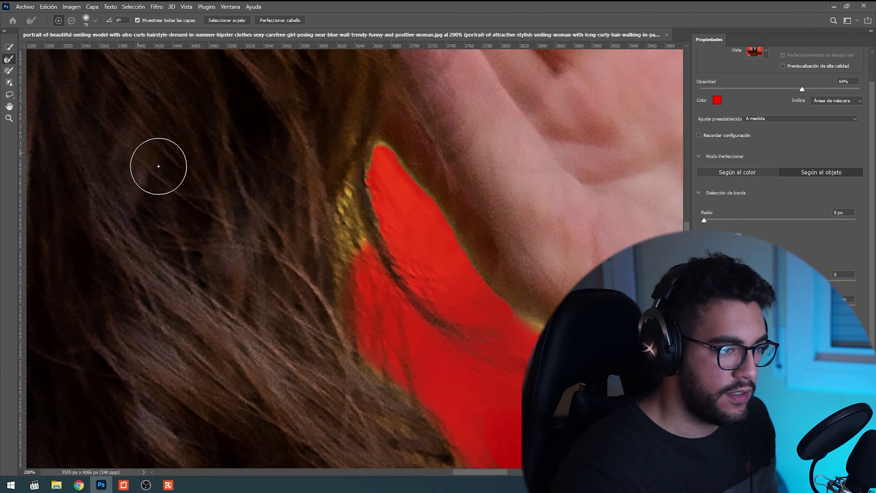
drag(322, 241, 381, 239)
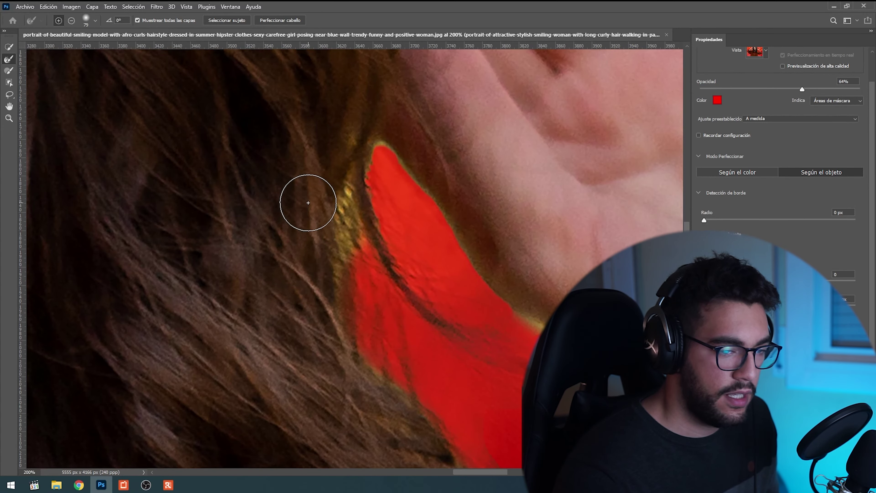
key(alt)
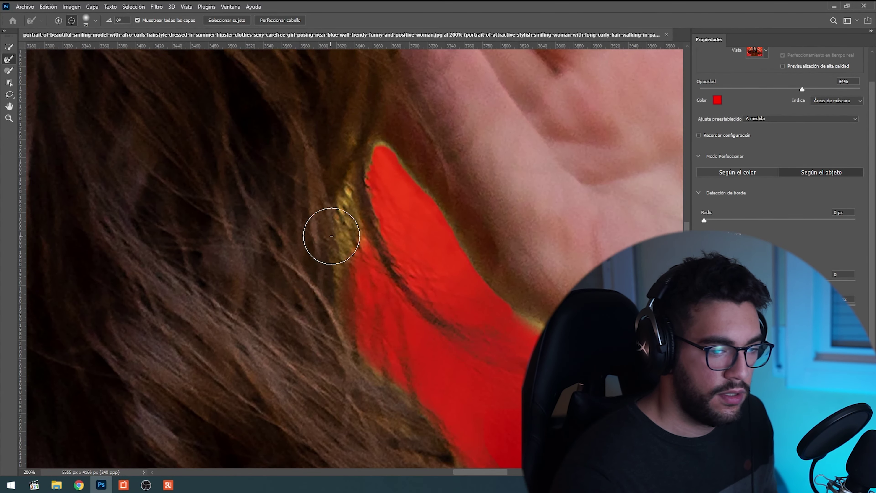
drag(323, 240, 355, 258)
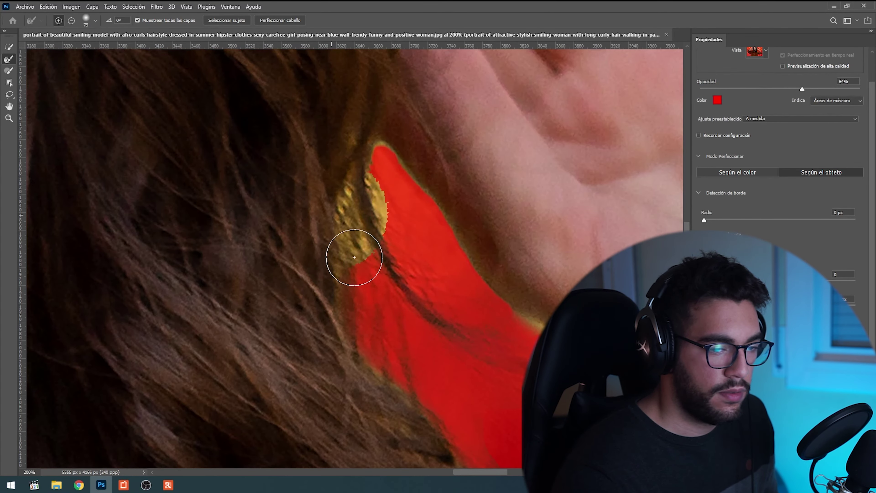
click(361, 268)
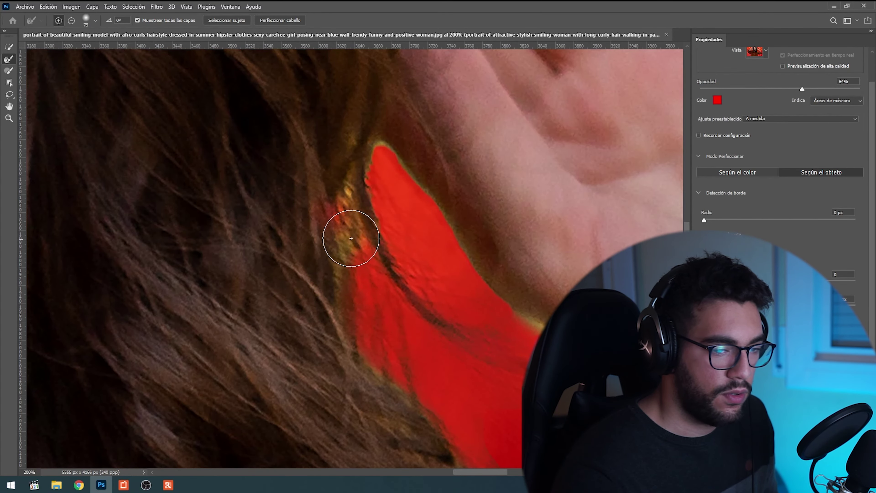
key(ctrl+0)
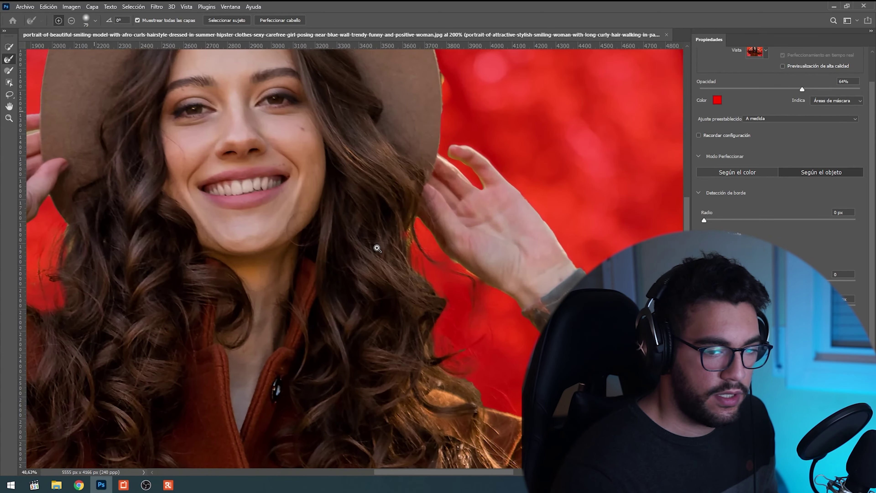
scroll(360, 247, down, 3)
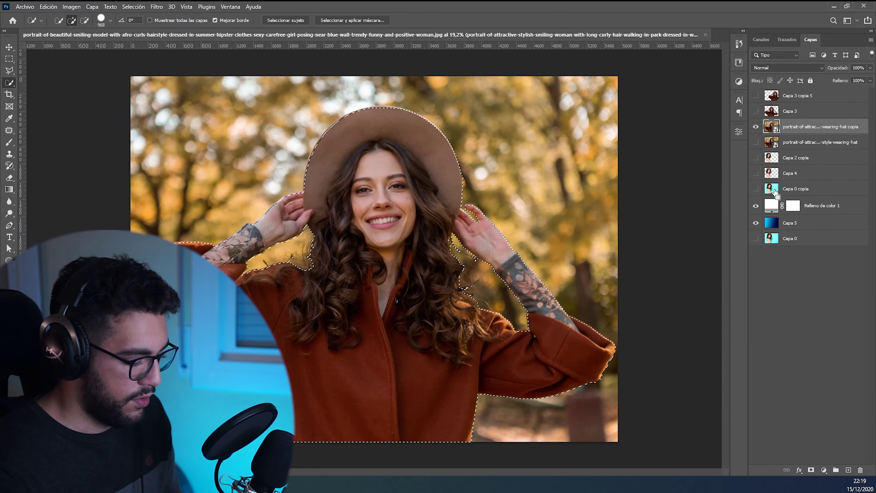
- Copy the cutout to Capa 6, then hide the photo copy, Relleno de color 1 and Capa 5 in turn
key(ctrl+j)
click(755, 142)
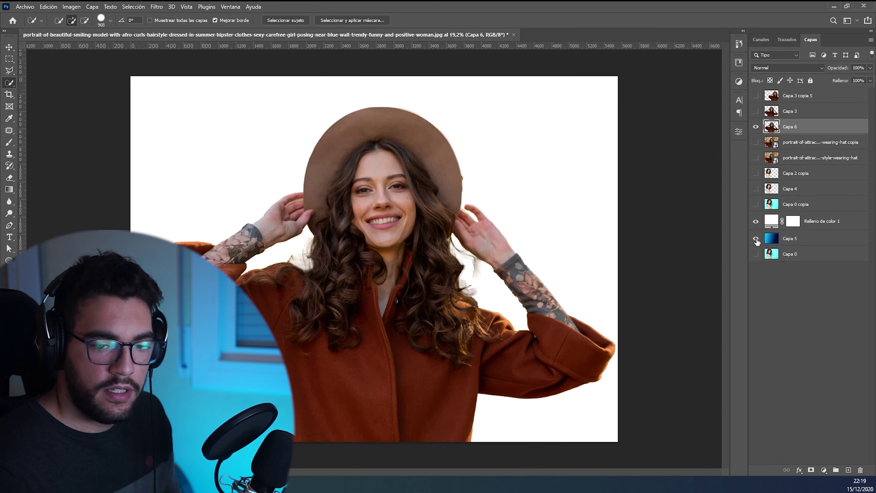
click(756, 221)
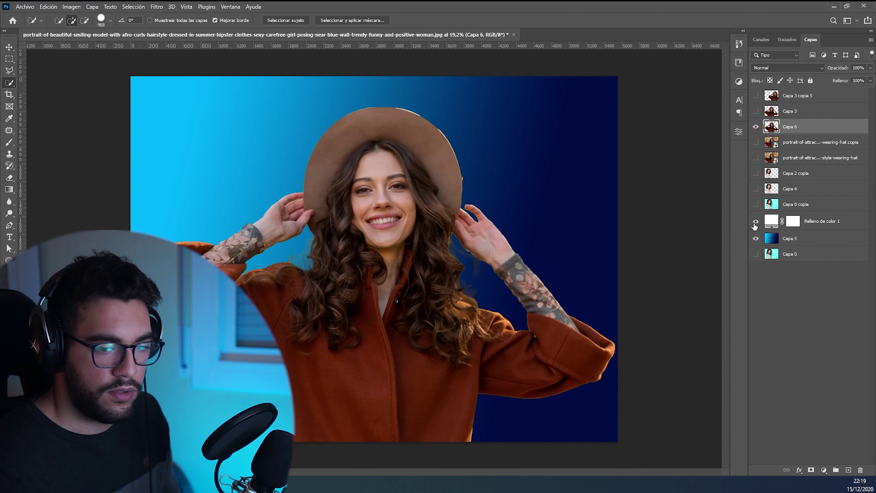
click(756, 239)
click(756, 239)
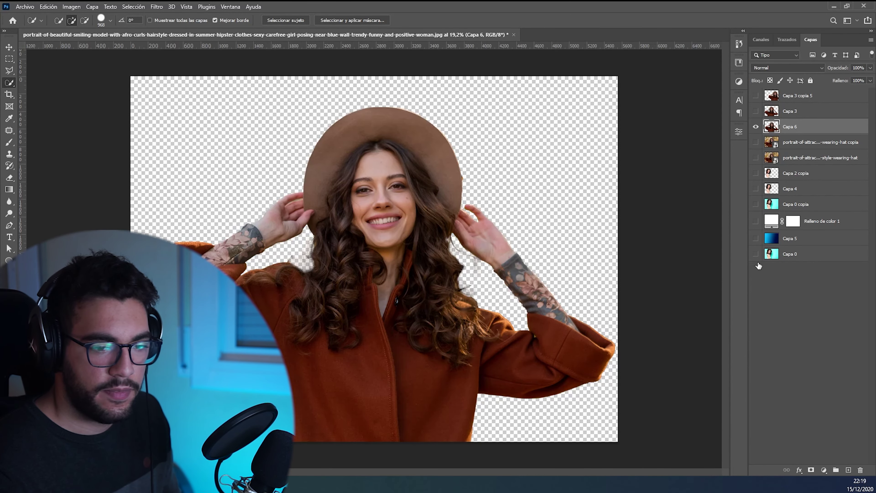